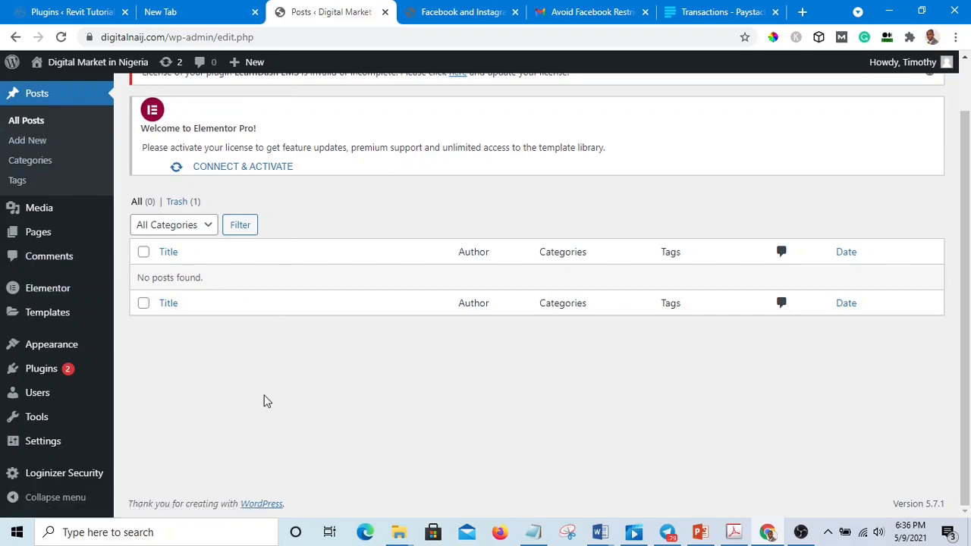
Step: Open the LearnDash LMS overview page from the admin area
{"action": "scroll", "coordinate": [157, 330], "scroll_direction": "up", "scroll_amount": 1}
{"action": "scroll", "coordinate": [157, 331], "scroll_direction": "up", "scroll_amount": 1}
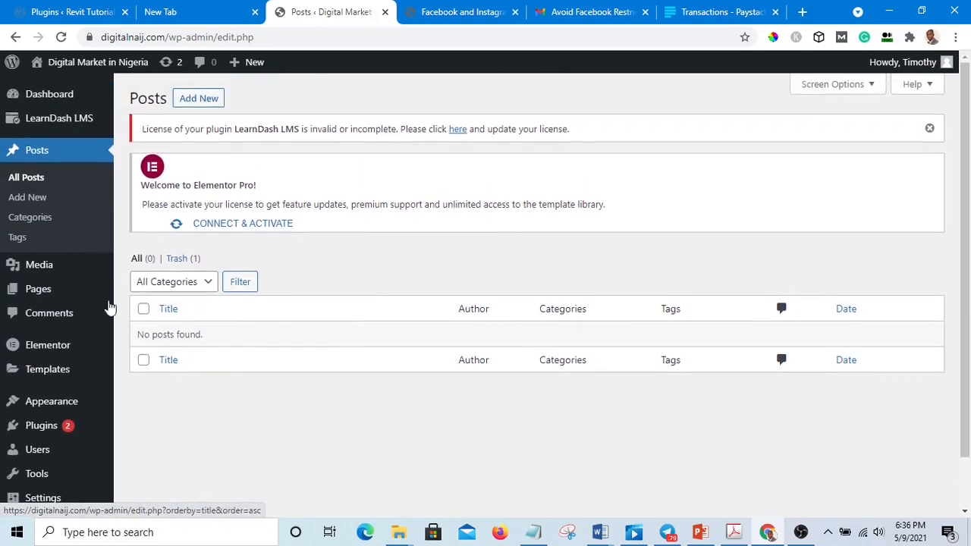
{"action": "mouse_move", "coordinate": [25, 114]}
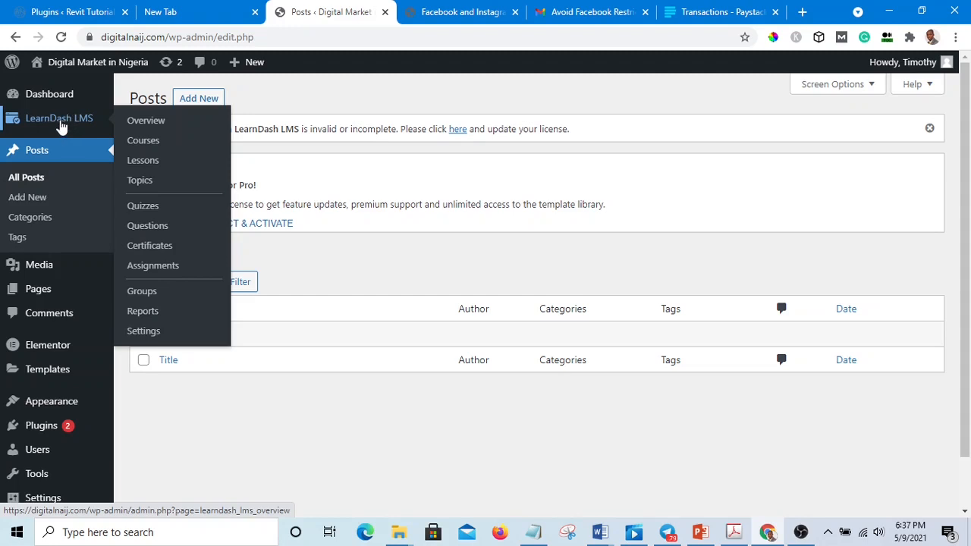
{"action": "left_click", "coordinate": [61, 123]}
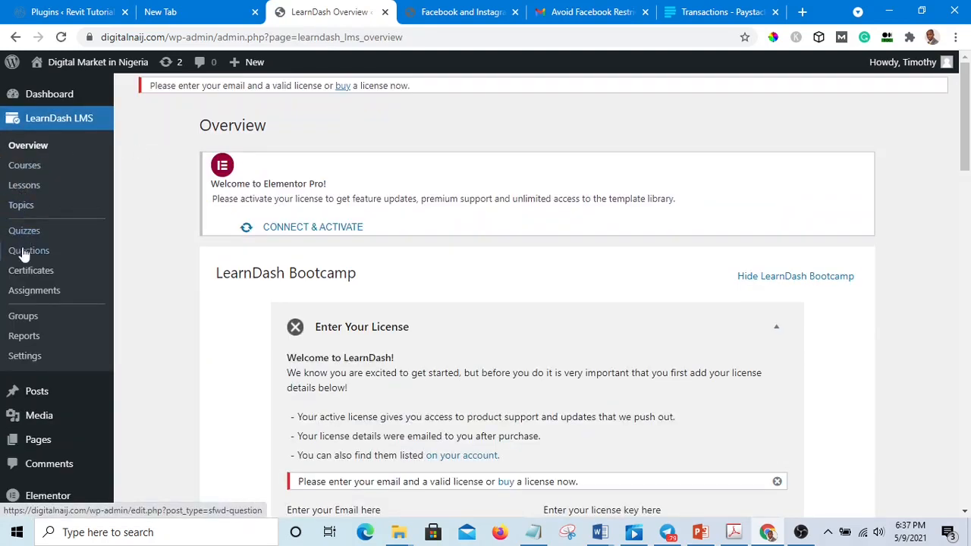
Step: Open the LearnDash Courses list in a new browser tab and switch to it
{"action": "right_click", "coordinate": [24, 170]}
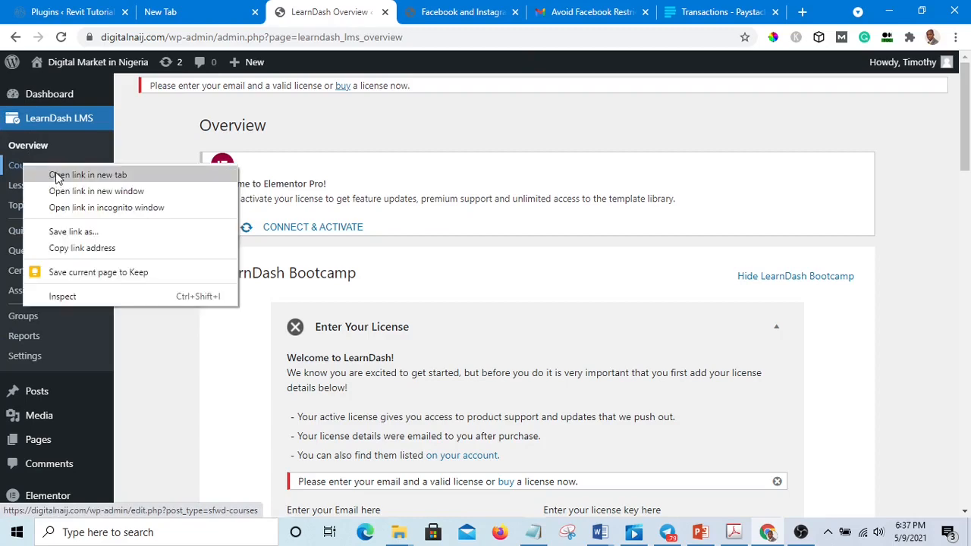
{"action": "left_click", "coordinate": [59, 175]}
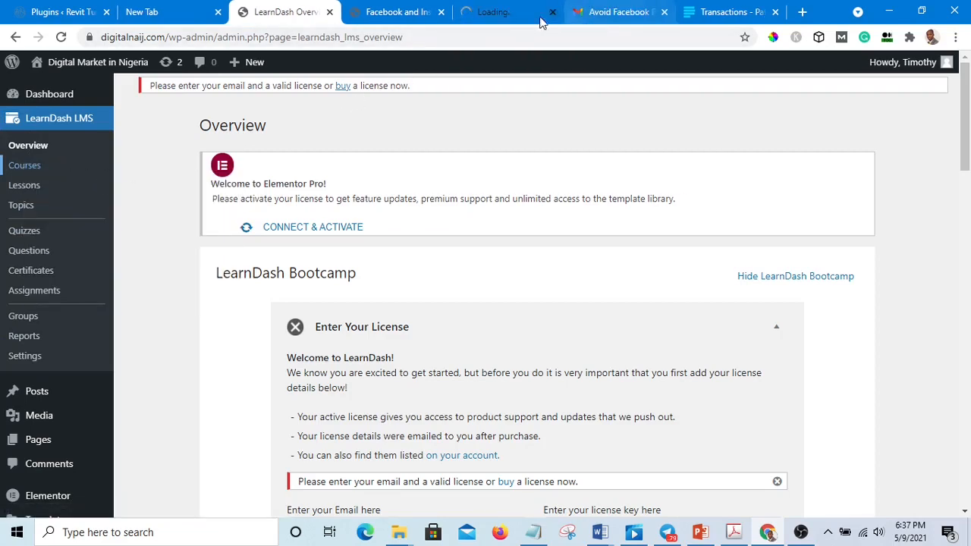
{"action": "left_click", "coordinate": [499, 15]}
{"action": "scroll", "coordinate": [282, 351], "scroll_direction": "down", "scroll_amount": 3}
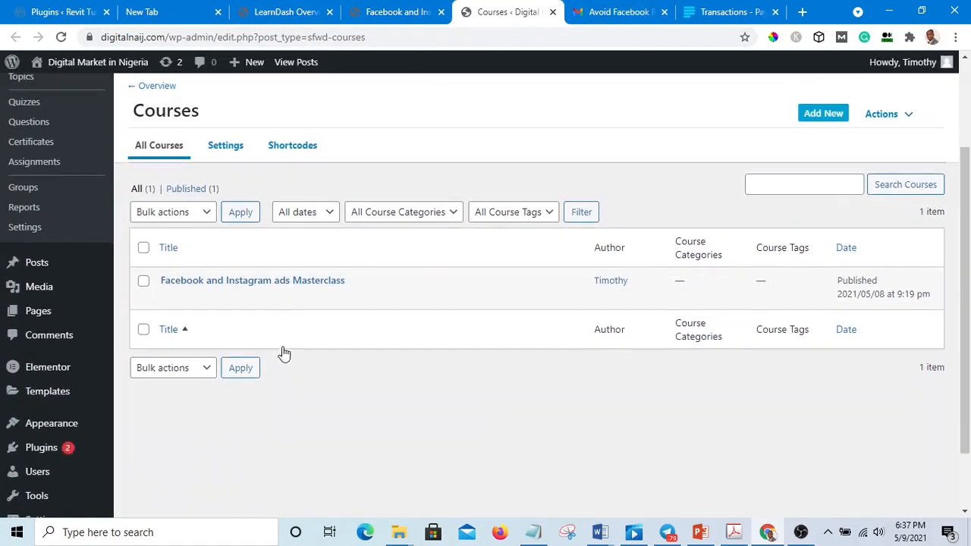
{"action": "scroll", "coordinate": [201, 326], "scroll_direction": "up", "scroll_amount": 1}
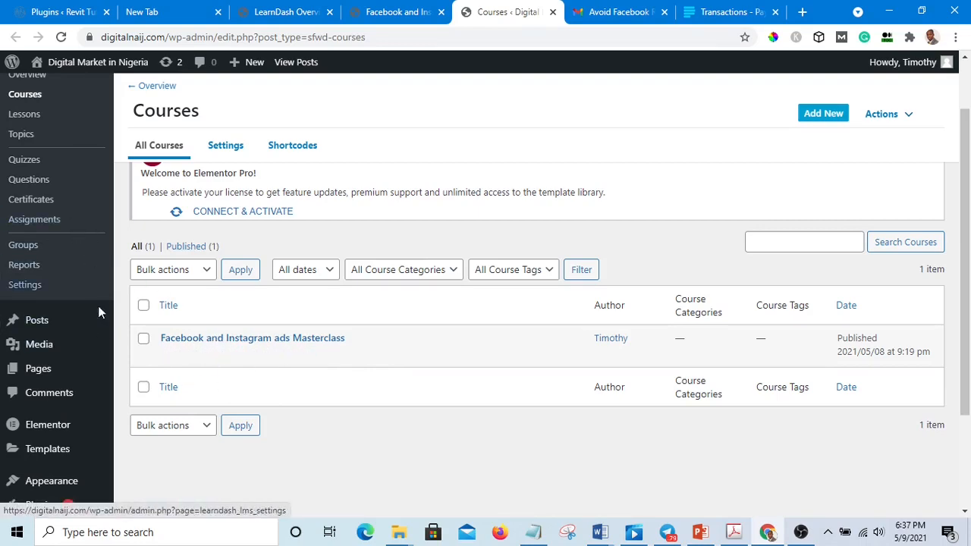
{"action": "scroll", "coordinate": [93, 355], "scroll_direction": "down", "scroll_amount": 1}
{"action": "scroll", "coordinate": [256, 275], "scroll_direction": "up", "scroll_amount": 1}
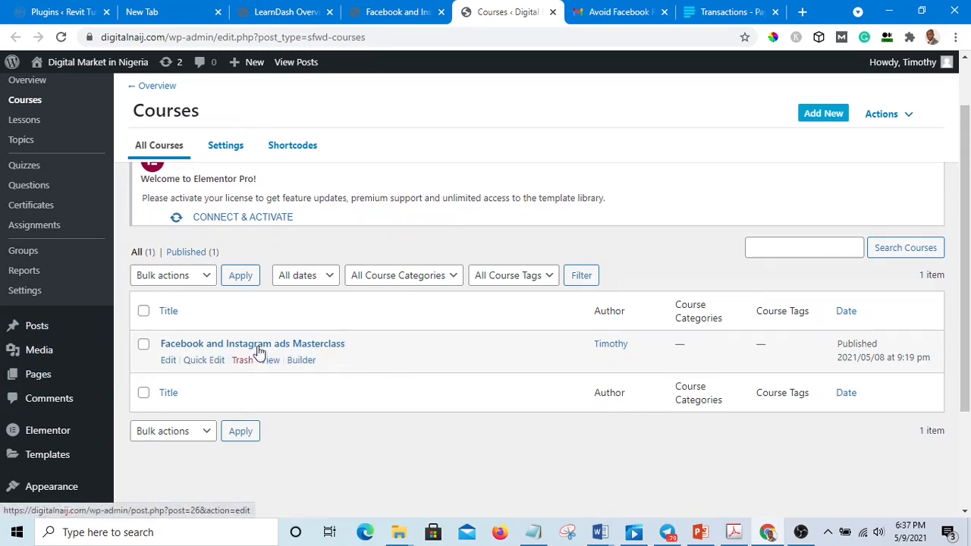
Step: Open the Facebook and Instagram ads Masterclass course's public page in a new tab and select its URL
{"action": "right_click", "coordinate": [276, 367]}
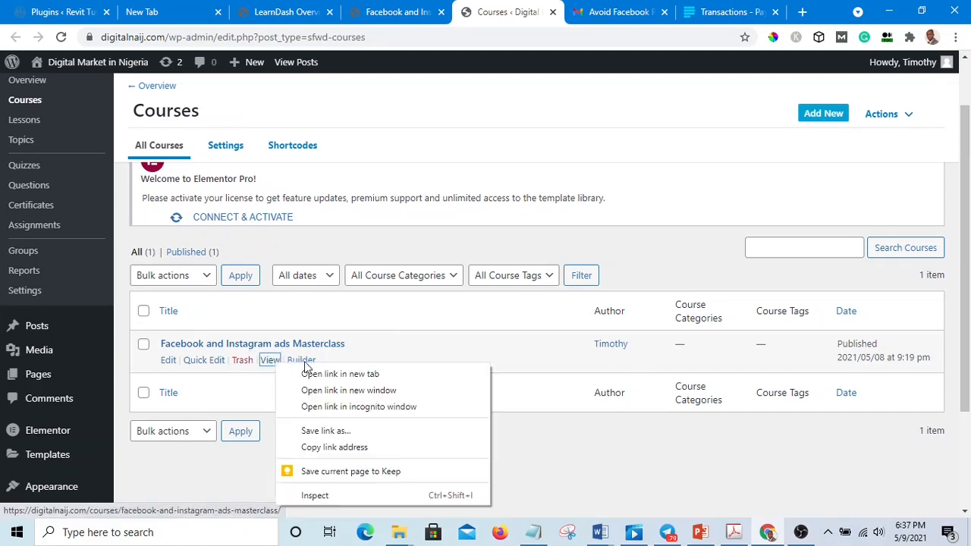
{"action": "left_click", "coordinate": [327, 373]}
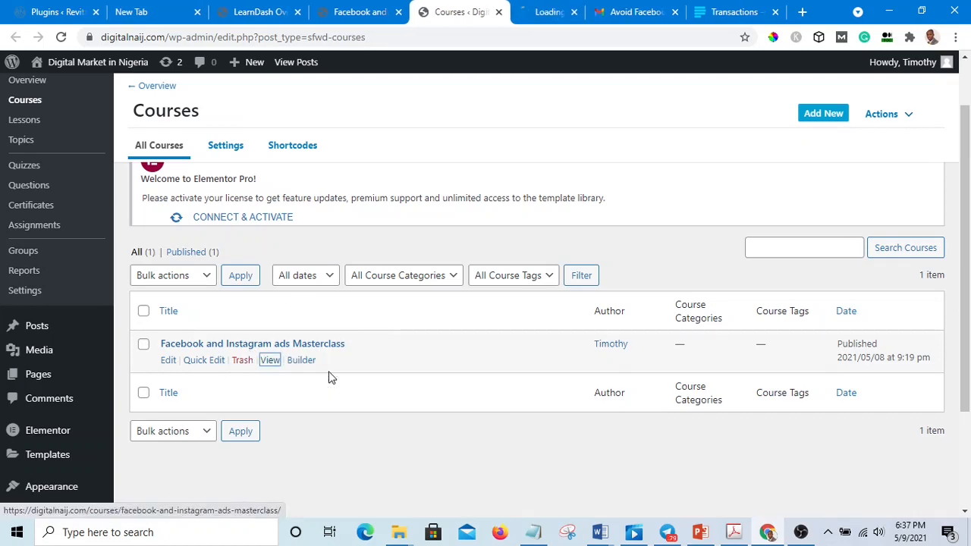
{"action": "left_click", "coordinate": [536, 12]}
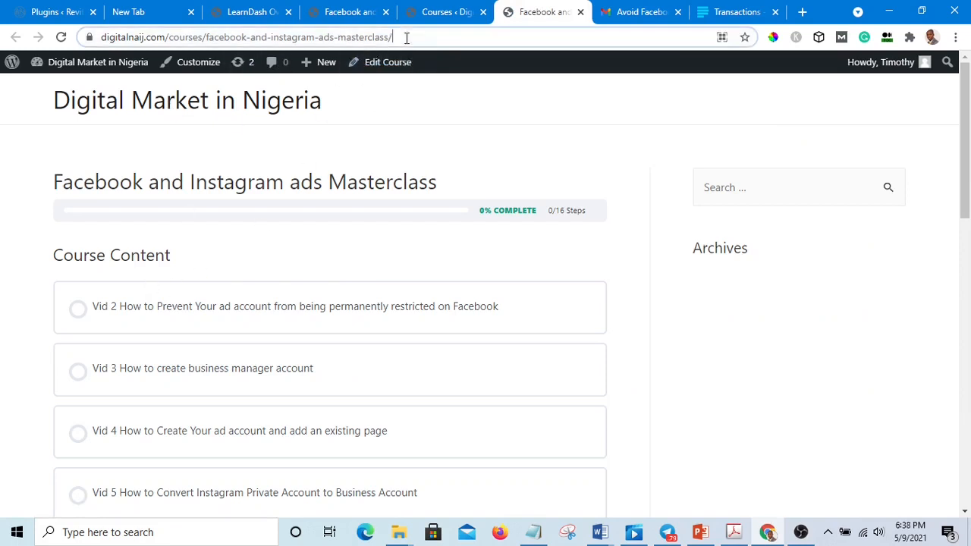
{"action": "left_click_drag", "start_coordinate": [405, 37], "coordinate": [99, 37]}
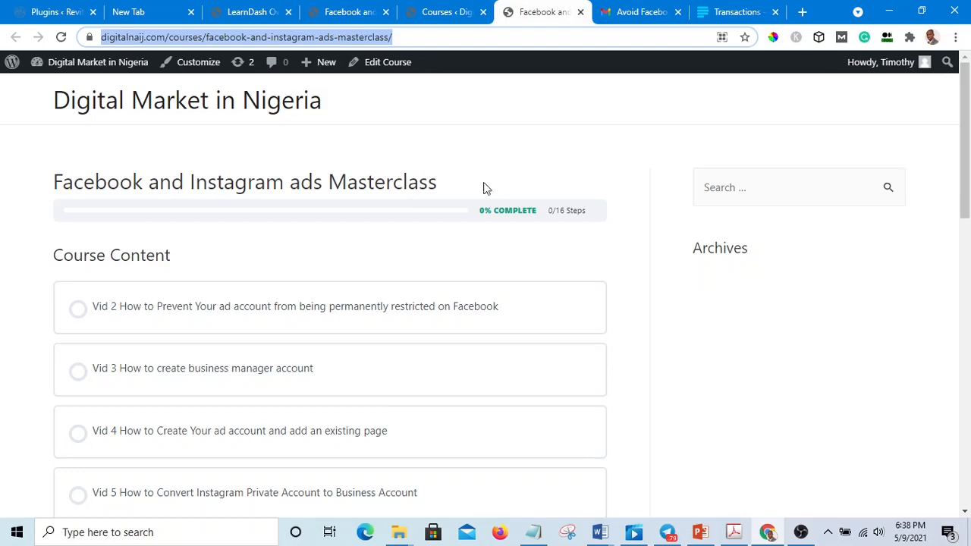
Step: Go to the site dashboard and open the list of all users
{"action": "mouse_move", "coordinate": [98, 67]}
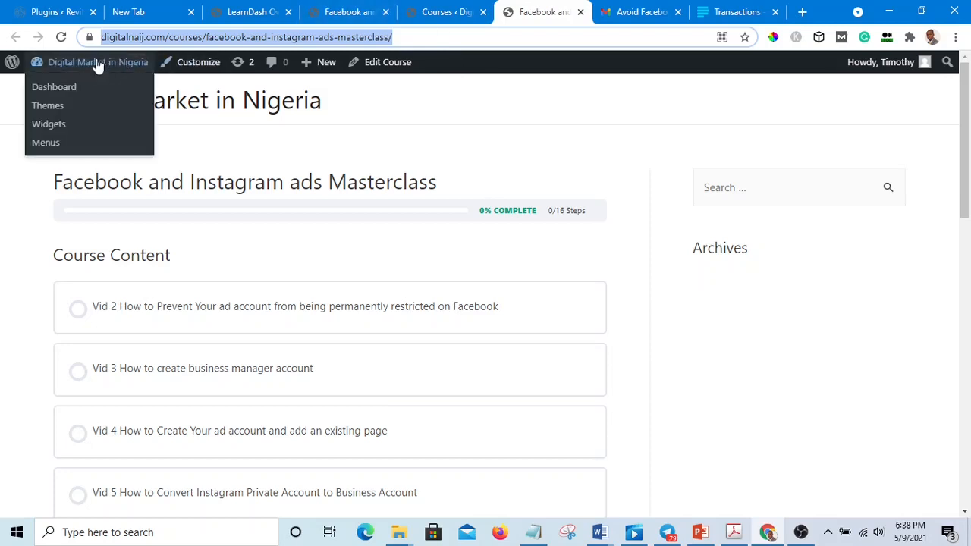
{"action": "left_click", "coordinate": [54, 90]}
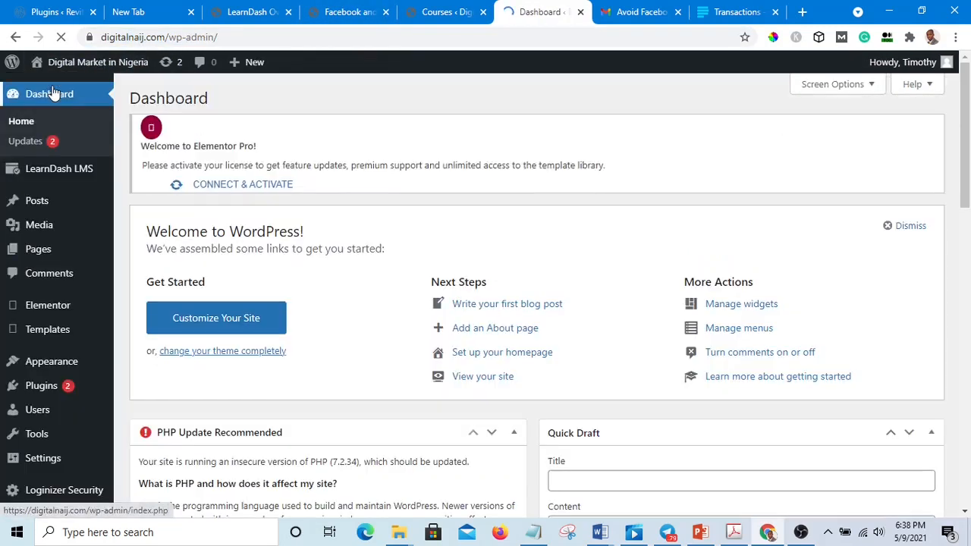
{"action": "scroll", "coordinate": [119, 359], "scroll_direction": "down", "scroll_amount": 2}
{"action": "mouse_move", "coordinate": [61, 402]}
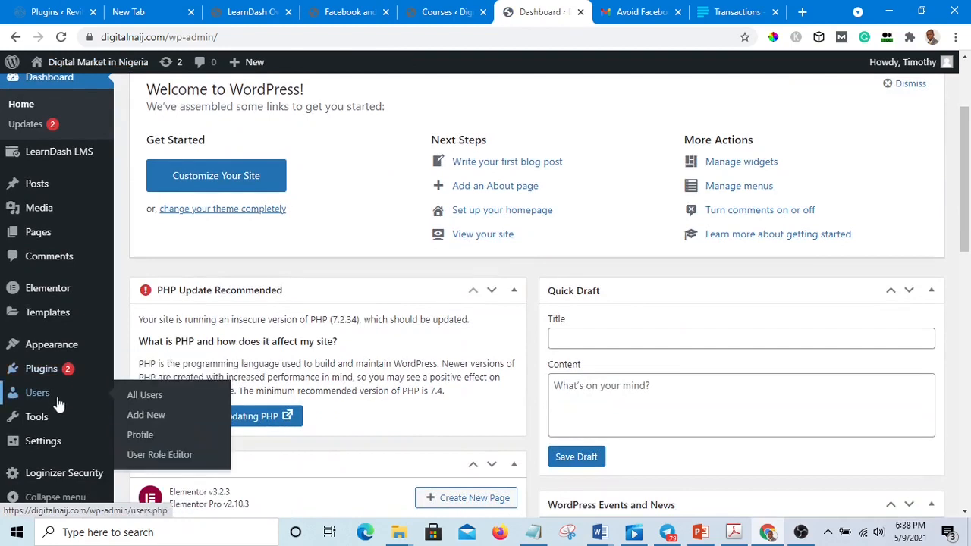
{"action": "left_click", "coordinate": [145, 396]}
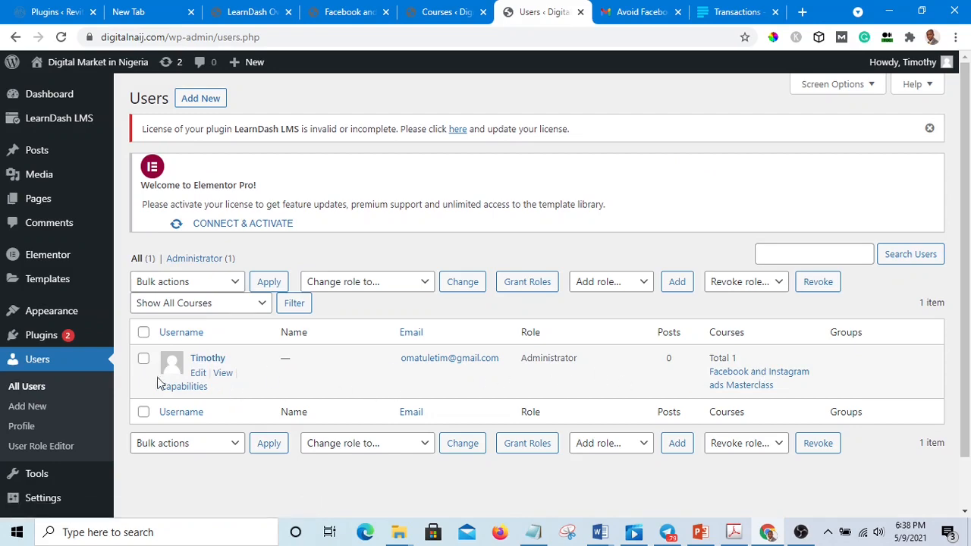
Step: Open General Settings and examine the New User Default Role options
{"action": "scroll", "coordinate": [173, 367], "scroll_direction": "down", "scroll_amount": 1}
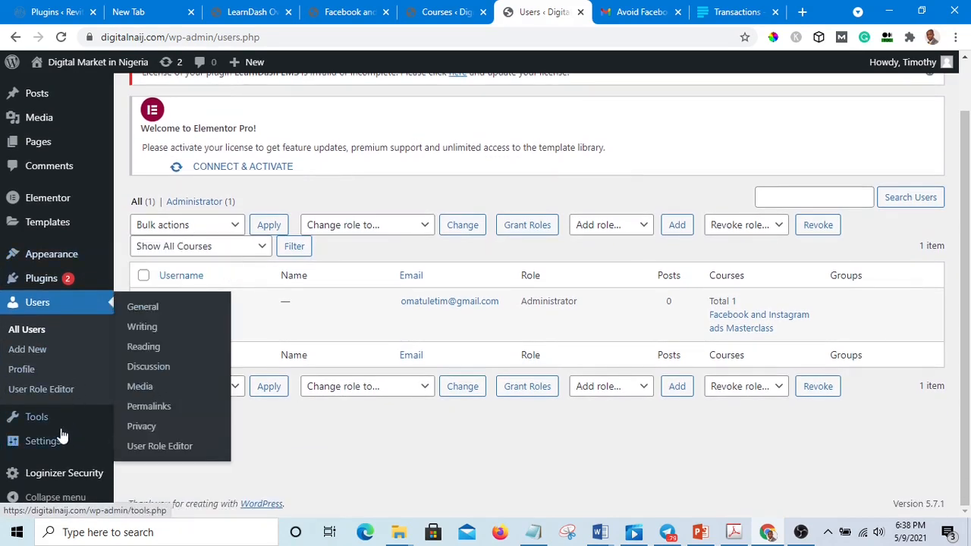
{"action": "left_click", "coordinate": [49, 447]}
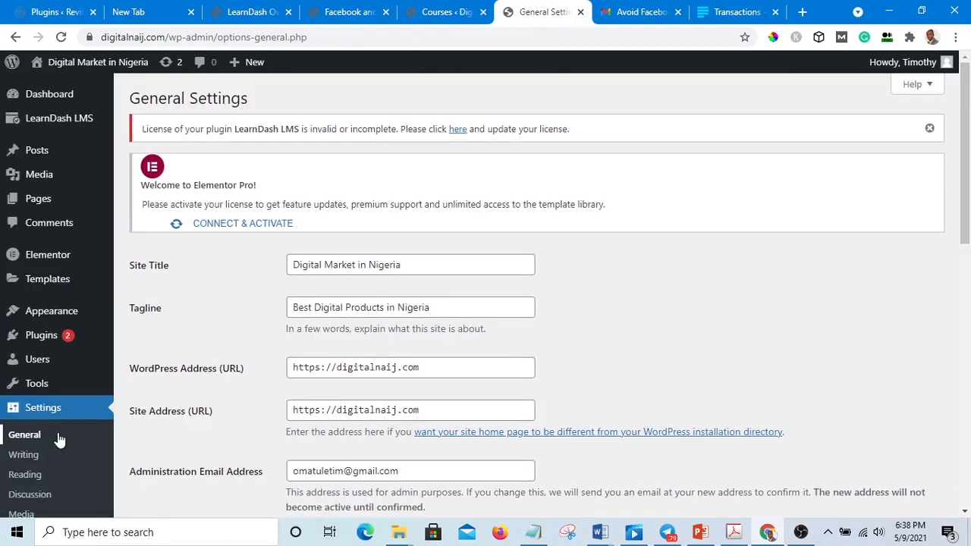
{"action": "scroll", "coordinate": [200, 346], "scroll_direction": "down", "scroll_amount": 7}
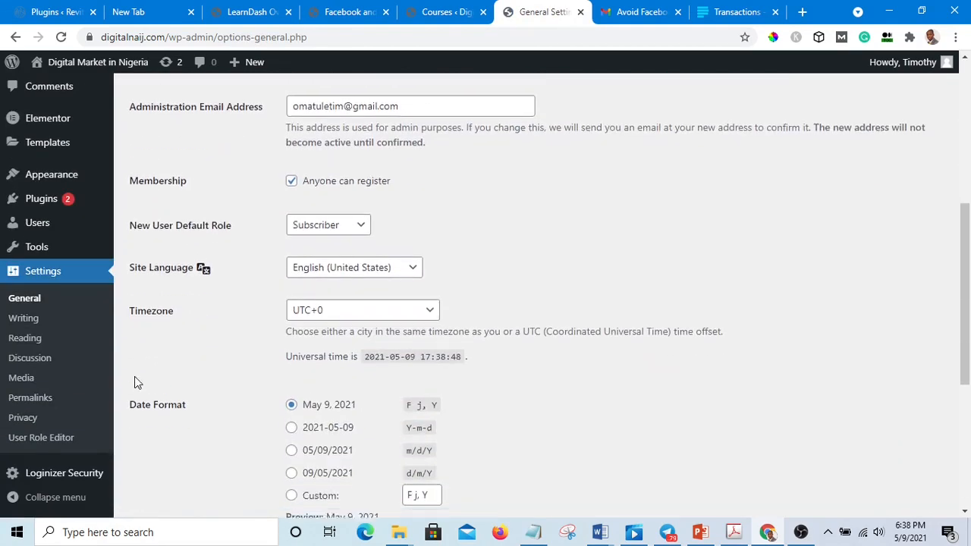
{"action": "scroll", "coordinate": [135, 377], "scroll_direction": "up", "scroll_amount": 3}
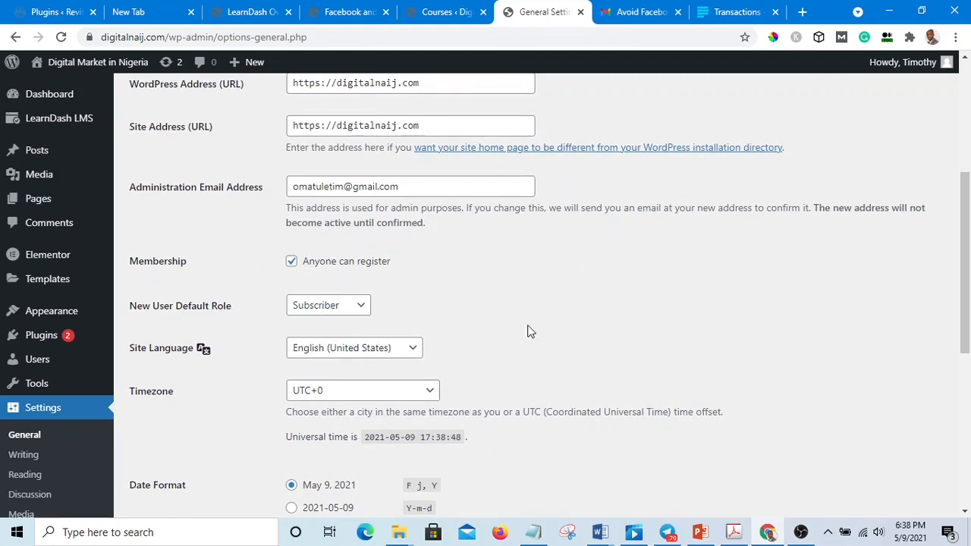
{"action": "left_click", "coordinate": [358, 307]}
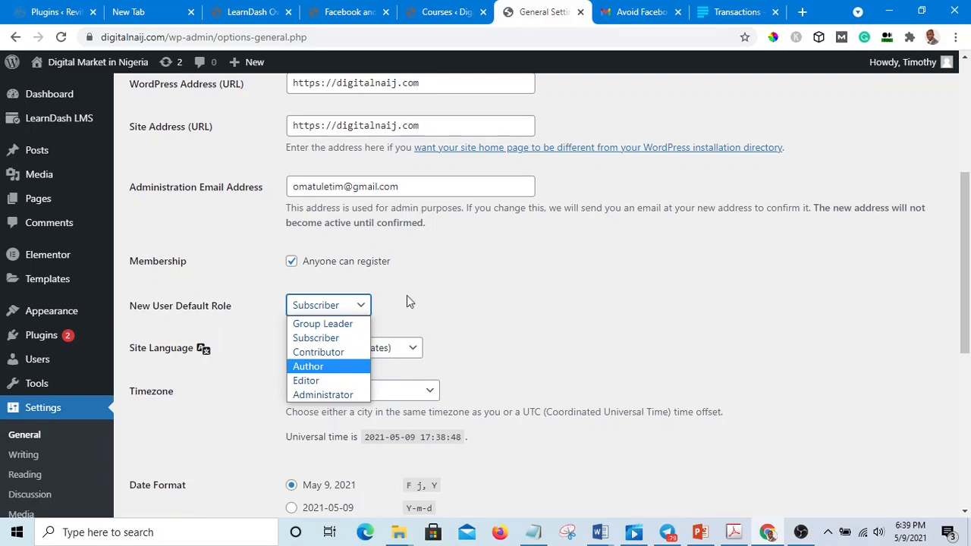
{"action": "left_click", "coordinate": [361, 306]}
{"action": "left_click", "coordinate": [361, 306]}
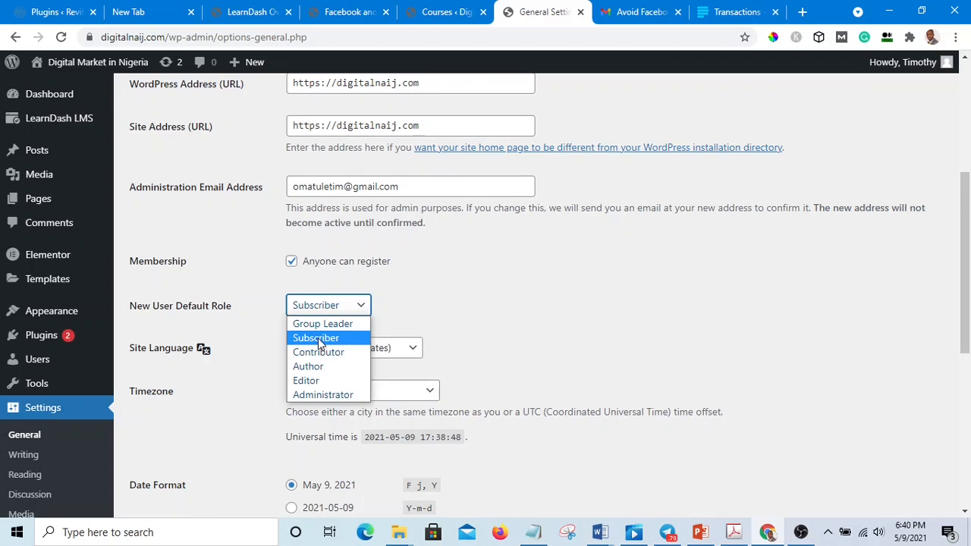
{"action": "left_click", "coordinate": [494, 282]}
Step: Open the Add Plugins page
{"action": "scroll", "coordinate": [149, 368], "scroll_direction": "down", "scroll_amount": 2}
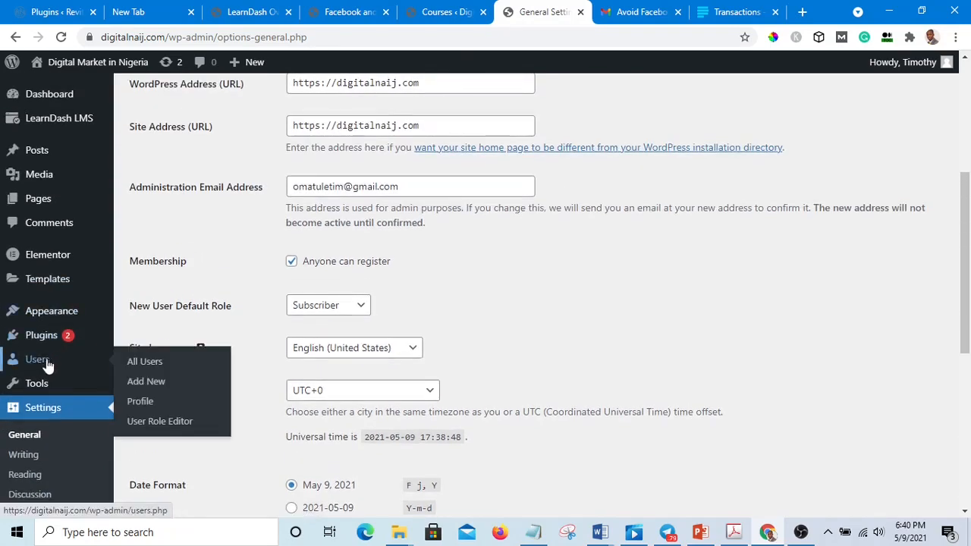
{"action": "scroll", "coordinate": [57, 371], "scroll_direction": "down", "scroll_amount": 1}
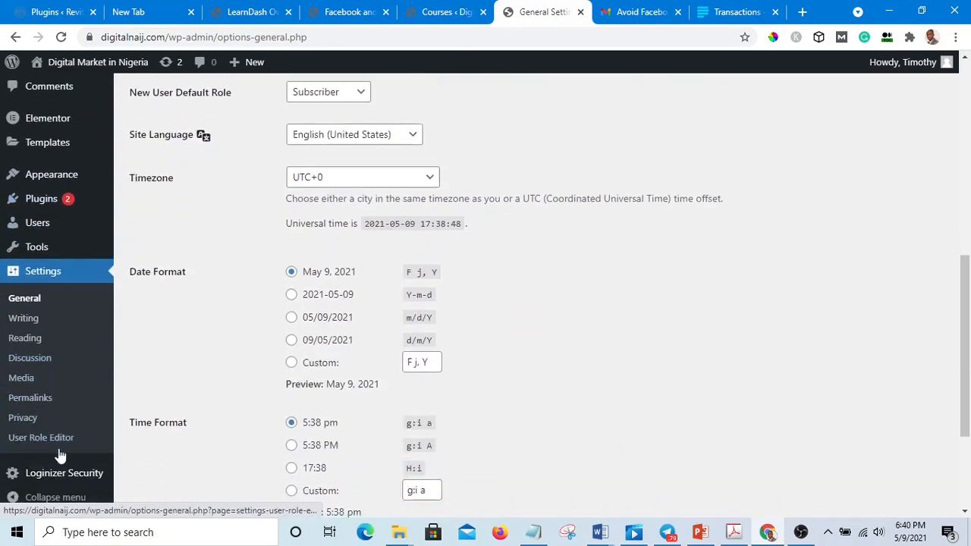
{"action": "scroll", "coordinate": [63, 282], "scroll_direction": "up", "scroll_amount": 1}
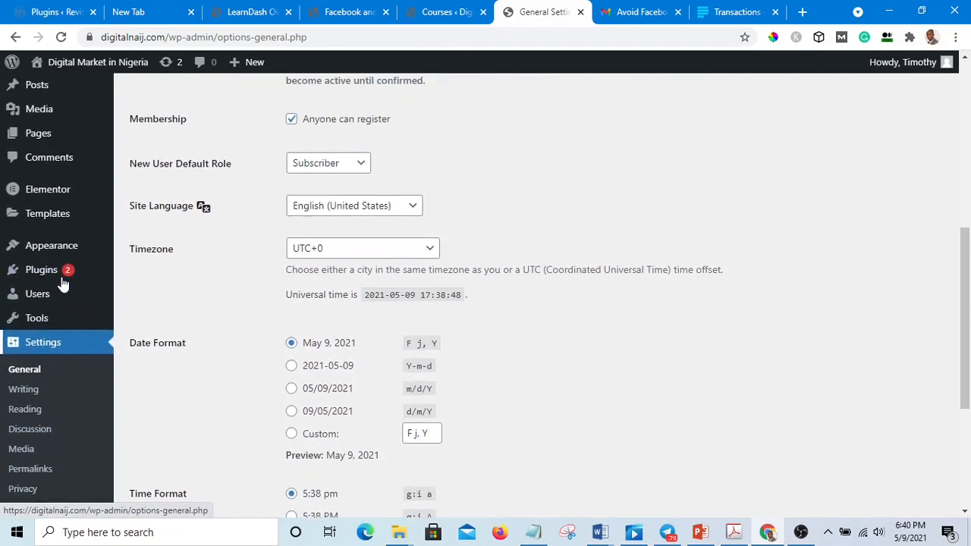
{"action": "mouse_move", "coordinate": [56, 258]}
{"action": "mouse_move", "coordinate": [48, 277]}
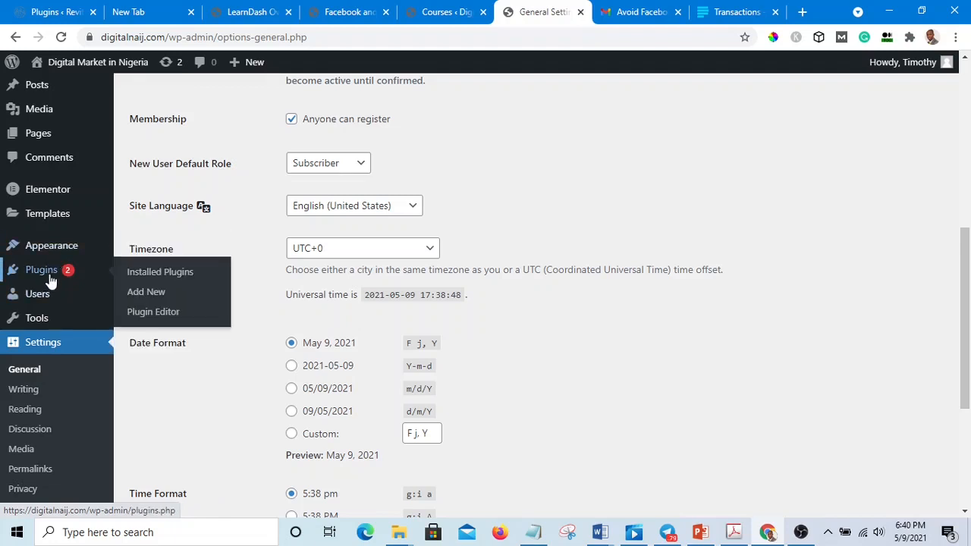
{"action": "left_click", "coordinate": [152, 298]}
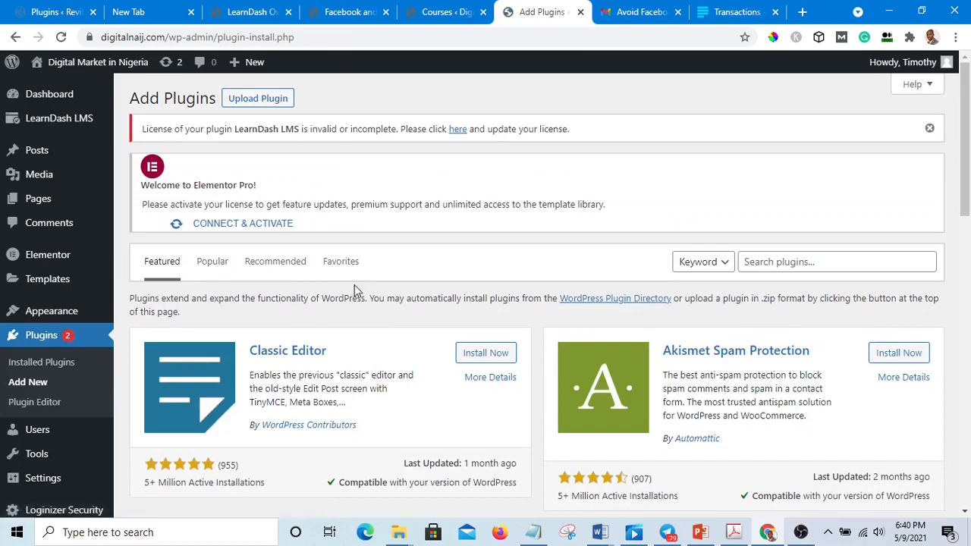
Step: Search the plugin directory for user role editor
{"action": "scroll", "coordinate": [353, 279], "scroll_direction": "down", "scroll_amount": 2}
{"action": "scroll", "coordinate": [357, 277], "scroll_direction": "up", "scroll_amount": 2}
{"action": "left_click", "coordinate": [821, 265]}
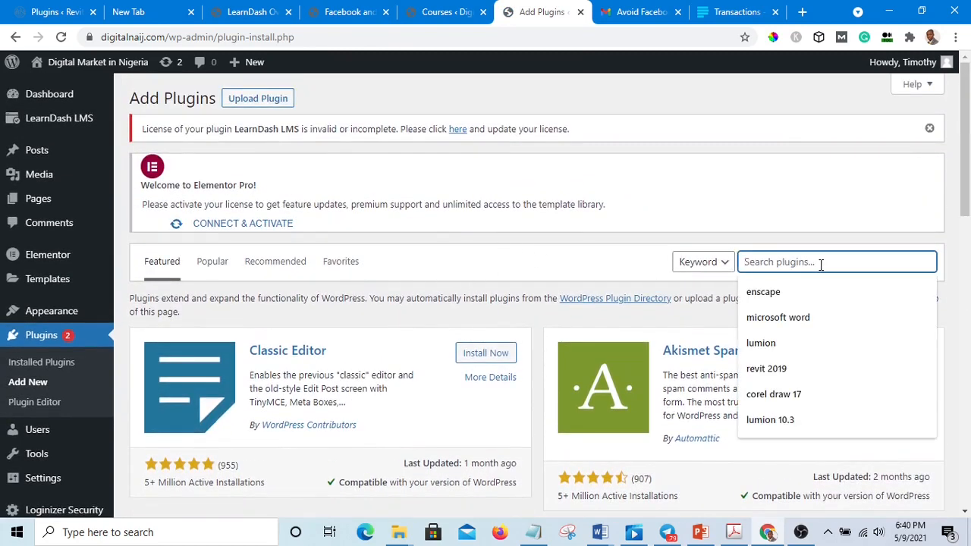
{"action": "type", "text": "use"}
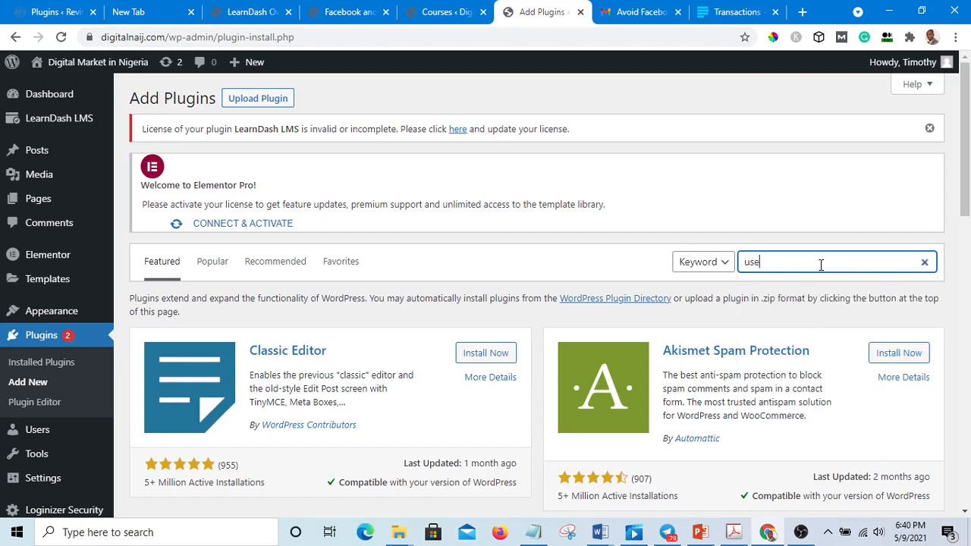
{"action": "type", "text": "r "}
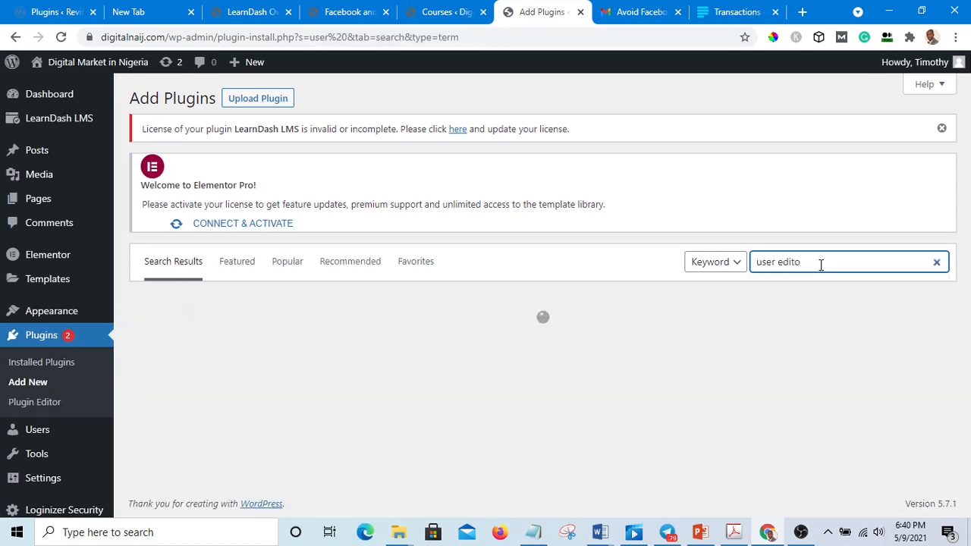
{"action": "type", "text": "edito"}
{"action": "key", "text": "BackSpace"}
{"action": "key", "text": "BackSpace"}
{"action": "key", "text": "BackSpace"}
{"action": "key", "text": "BackSpace"}
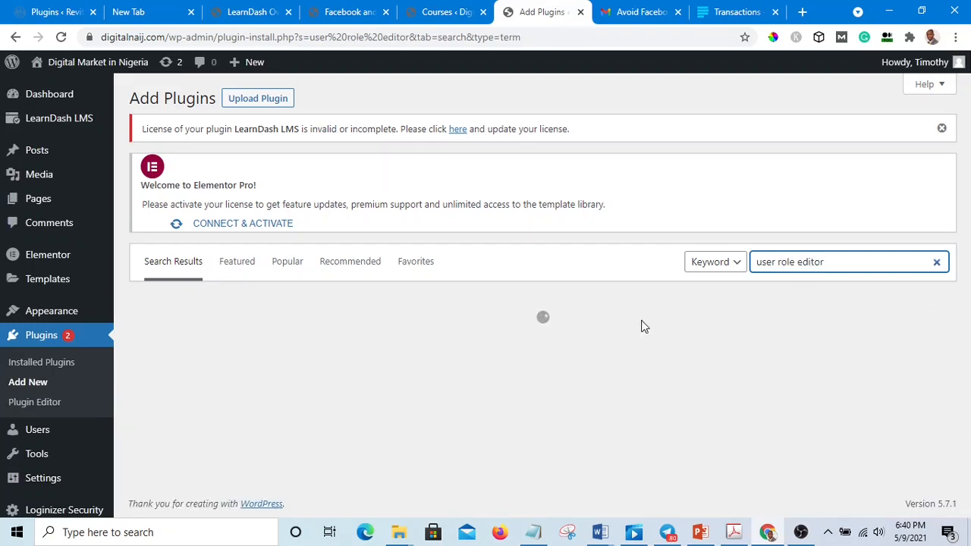
Step: Review the User Role Editor plugin listing and return to the dashboard
{"action": "scroll", "coordinate": [372, 343], "scroll_direction": "down", "scroll_amount": 4}
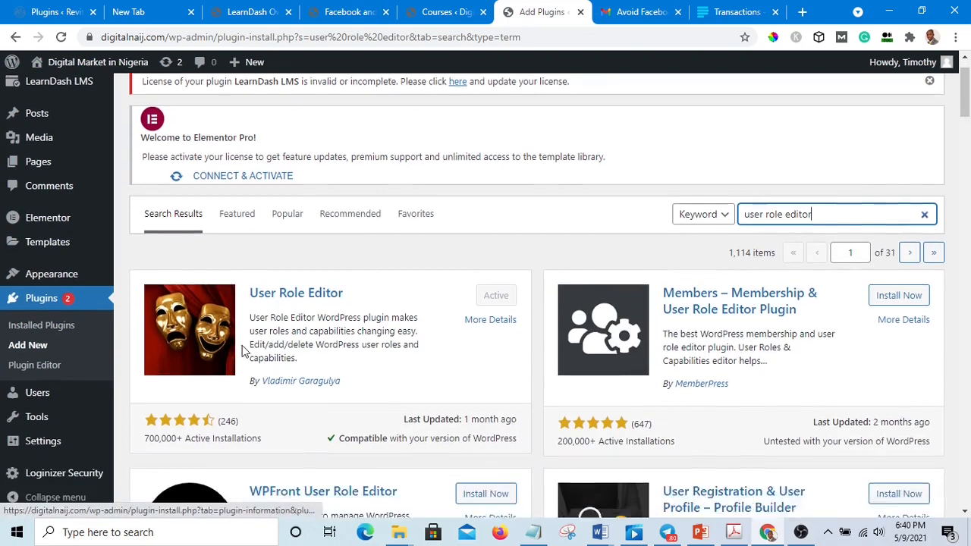
{"action": "scroll", "coordinate": [283, 332], "scroll_direction": "up", "scroll_amount": 3}
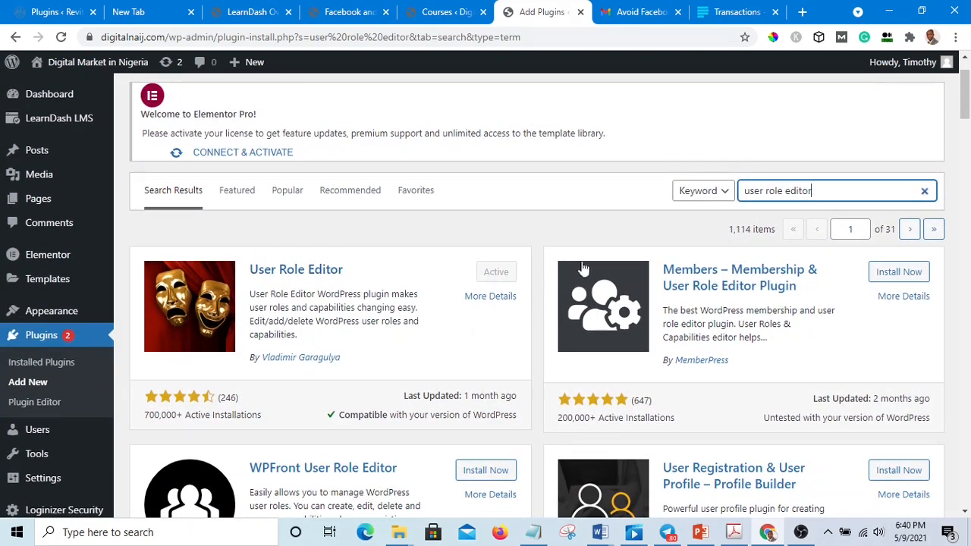
{"action": "left_click", "coordinate": [500, 273]}
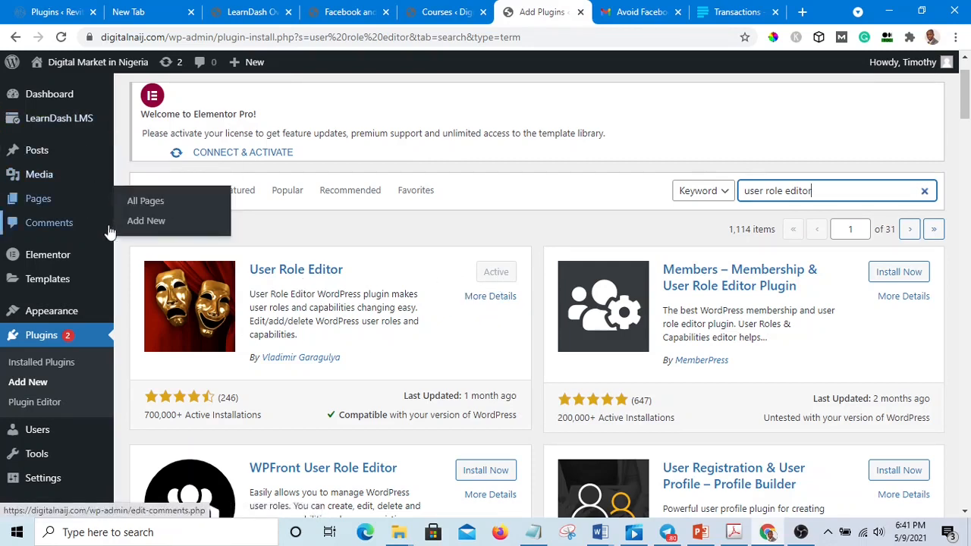
{"action": "left_click", "coordinate": [102, 91]}
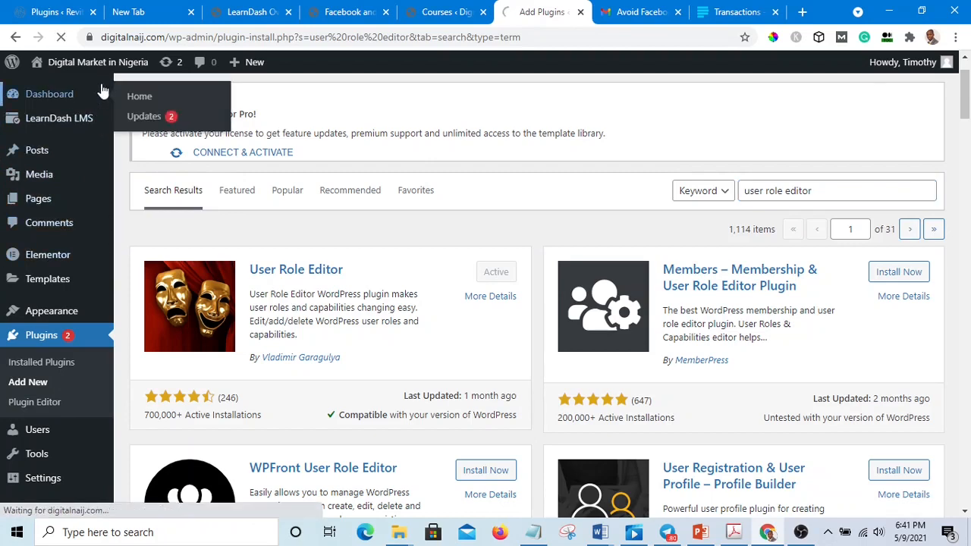
Step: Open the User Role Editor from the users section of the dashboard
{"action": "scroll", "coordinate": [76, 427], "scroll_direction": "down", "scroll_amount": 3}
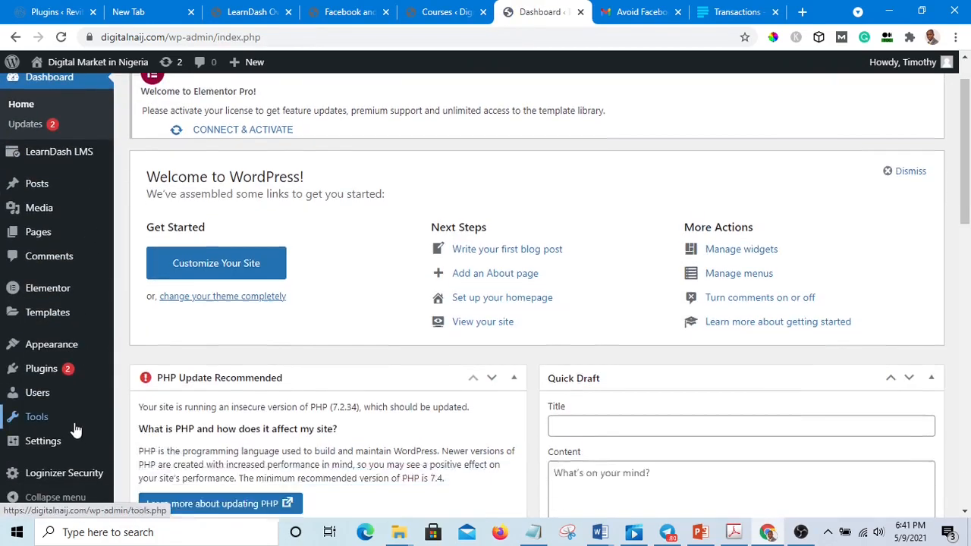
{"action": "mouse_move", "coordinate": [68, 407]}
{"action": "scroll", "coordinate": [64, 425], "scroll_direction": "down", "scroll_amount": 1}
{"action": "scroll", "coordinate": [69, 379], "scroll_direction": "down", "scroll_amount": 3}
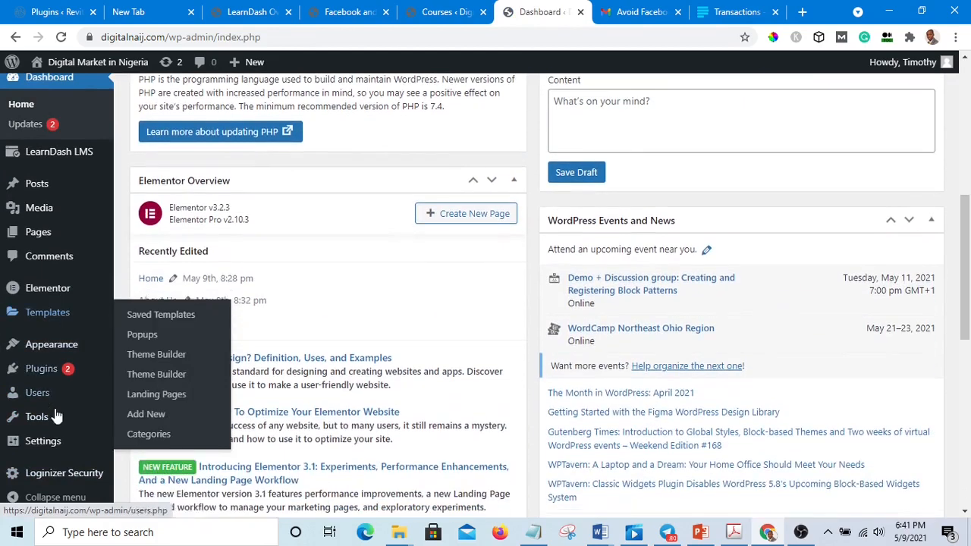
{"action": "scroll", "coordinate": [40, 408], "scroll_direction": "up", "scroll_amount": 2}
{"action": "mouse_move", "coordinate": [37, 403]}
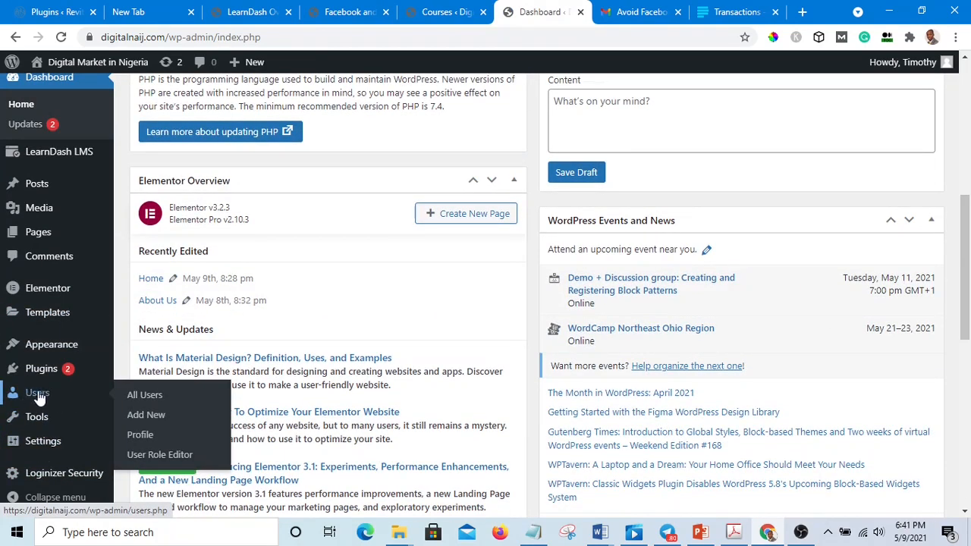
{"action": "left_click", "coordinate": [155, 455]}
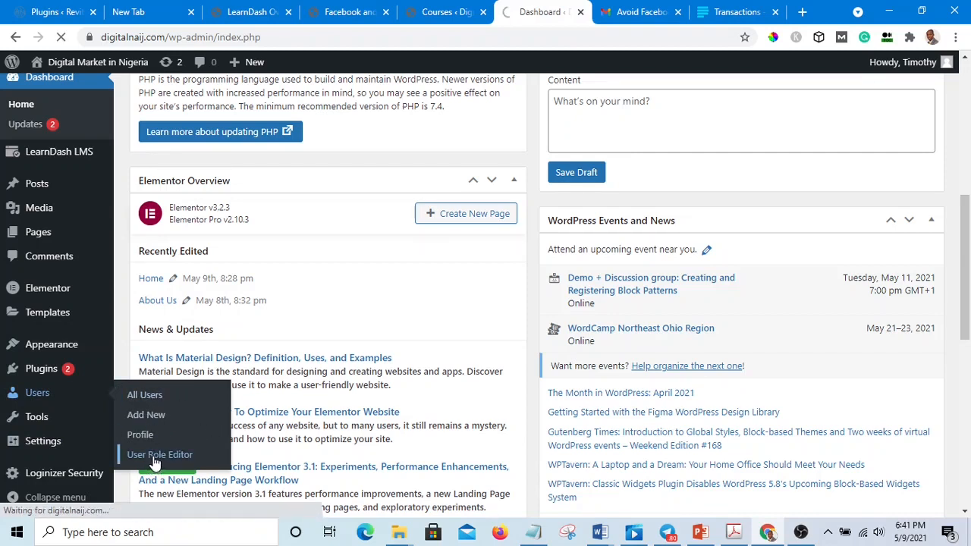
Step: Review the roles available in the role selector of the User Role Editor
{"action": "scroll", "coordinate": [310, 364], "scroll_direction": "down", "scroll_amount": 2}
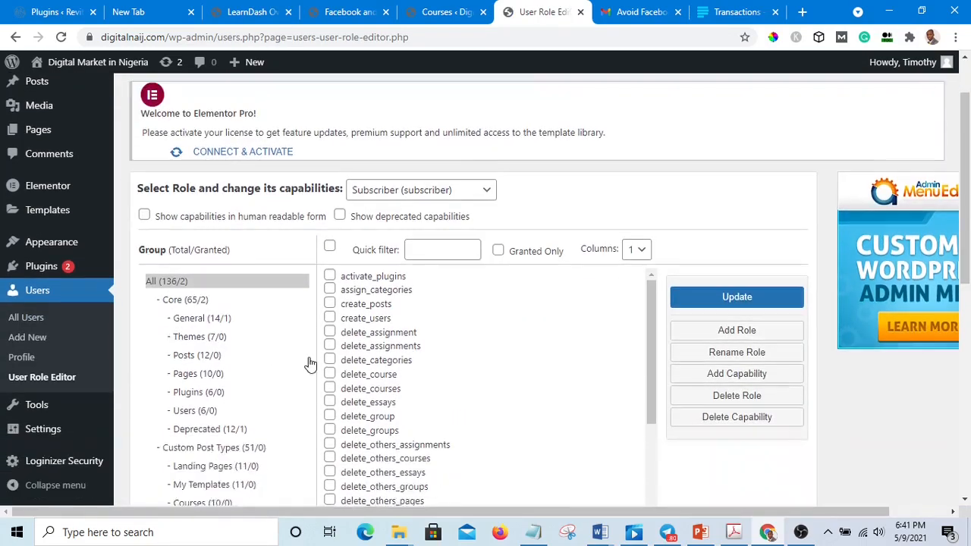
{"action": "scroll", "coordinate": [310, 364], "scroll_direction": "down", "scroll_amount": 4}
{"action": "scroll", "coordinate": [307, 372], "scroll_direction": "up", "scroll_amount": 5}
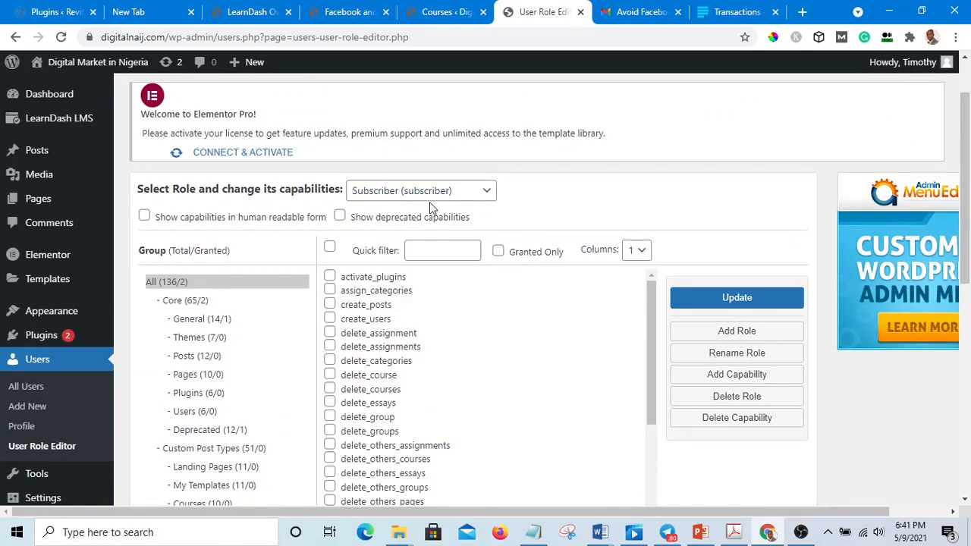
{"action": "left_click", "coordinate": [488, 192]}
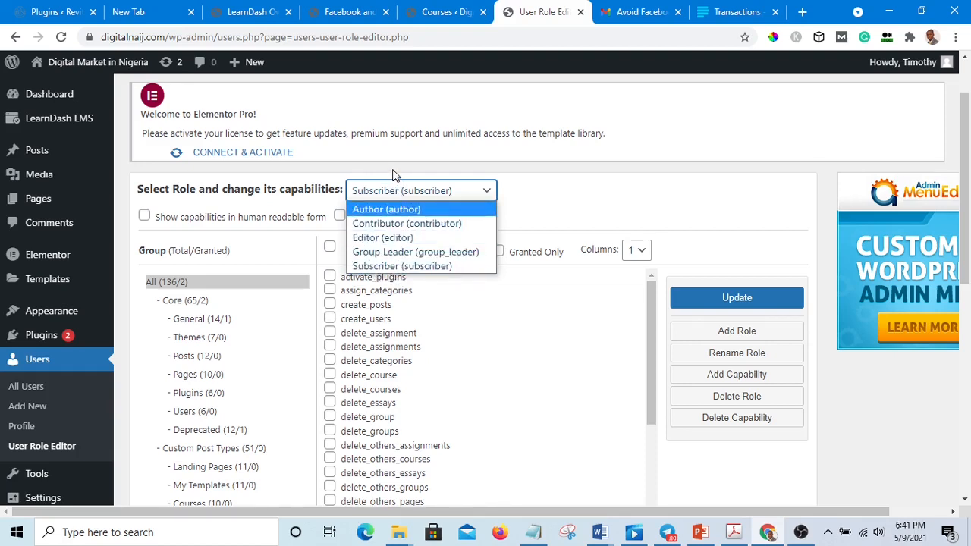
{"action": "left_click", "coordinate": [553, 341]}
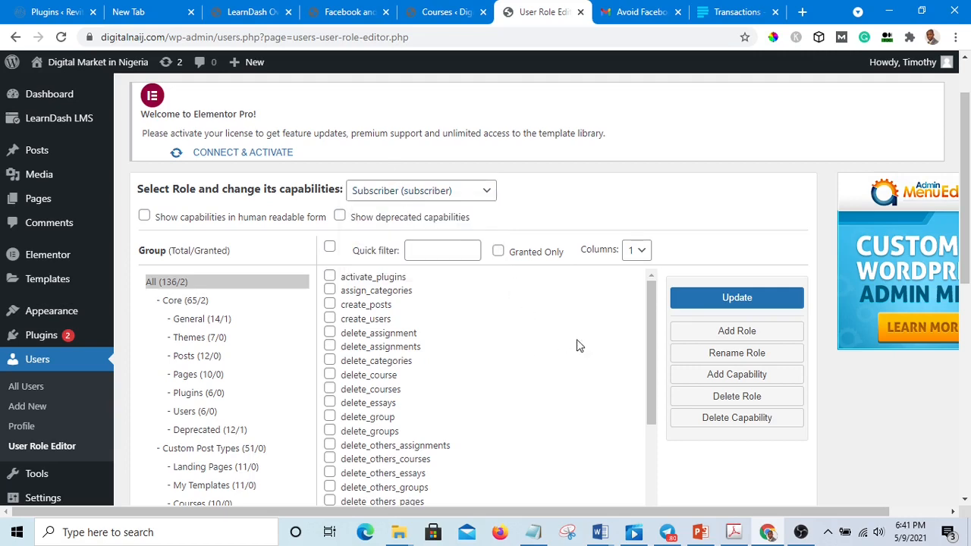
{"action": "left_click", "coordinate": [756, 355]}
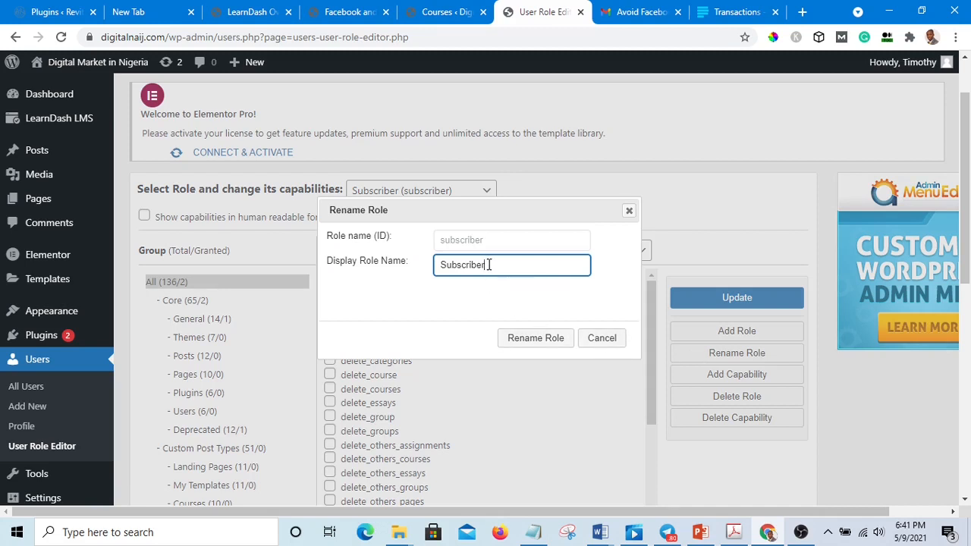
{"action": "mouse_move", "coordinate": [489, 265]}
{"action": "left_mouse_down"}
{"action": "mouse_move", "coordinate": [441, 264]}
{"action": "mouse_move", "coordinate": [507, 264]}
{"action": "mouse_move", "coordinate": [387, 265]}
{"action": "mouse_move", "coordinate": [497, 267]}
{"action": "left_mouse_up"}
{"action": "left_click", "coordinate": [607, 342]}
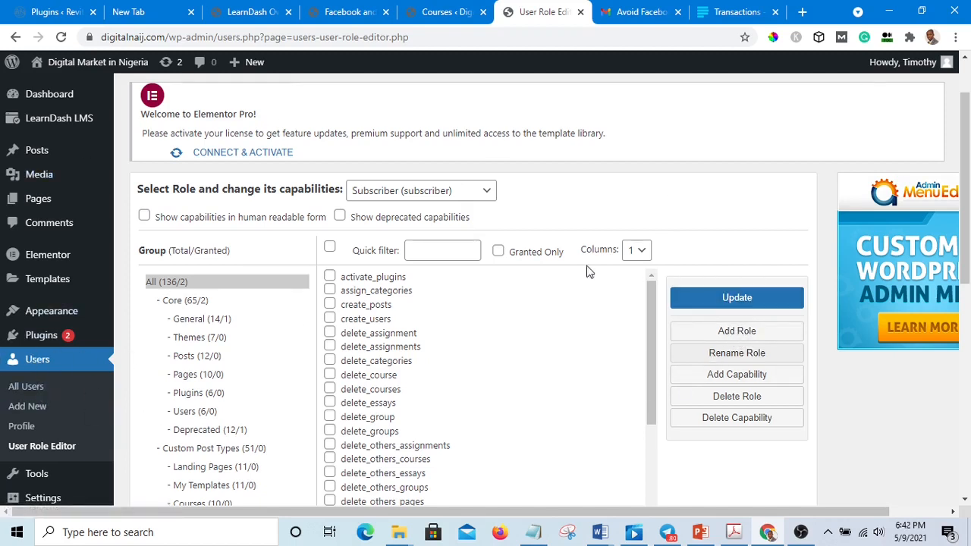
Step: Add a new role with ID Student and display name Student, copying no existing role
{"action": "left_click", "coordinate": [734, 334]}
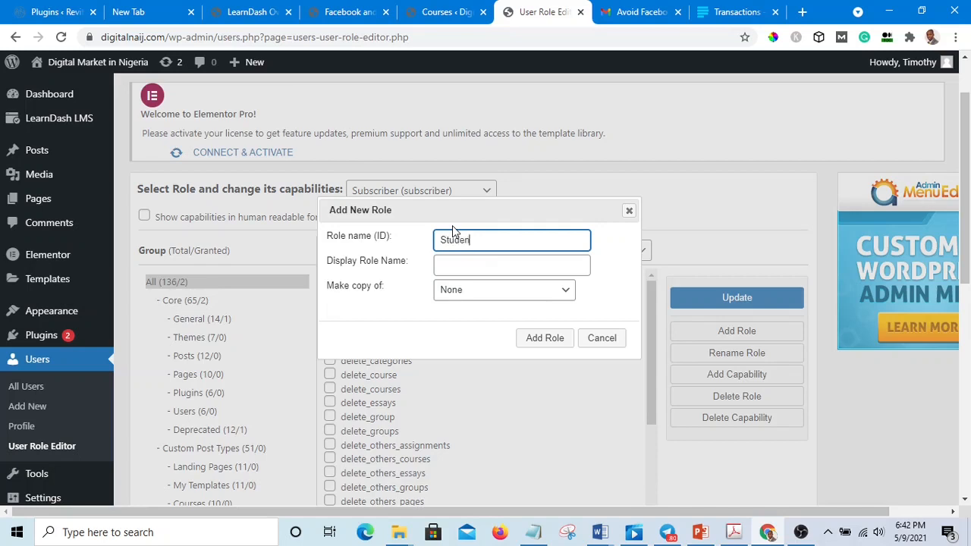
{"action": "key", "text": "BackSpace"}
{"action": "type", "text": "t"}
{"action": "left_click", "coordinate": [470, 263]}
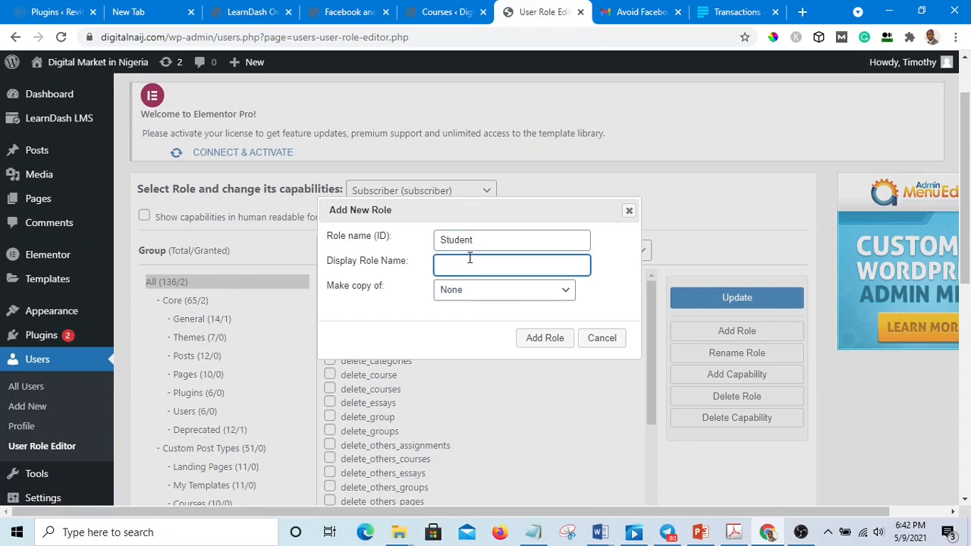
{"action": "type", "text": "Student"}
{"action": "left_click", "coordinate": [565, 295]}
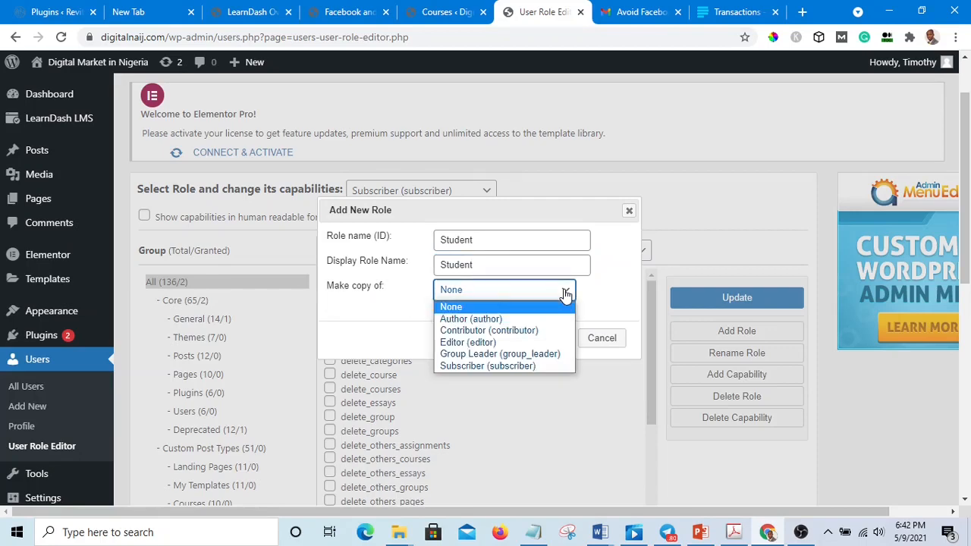
{"action": "left_click", "coordinate": [565, 295]}
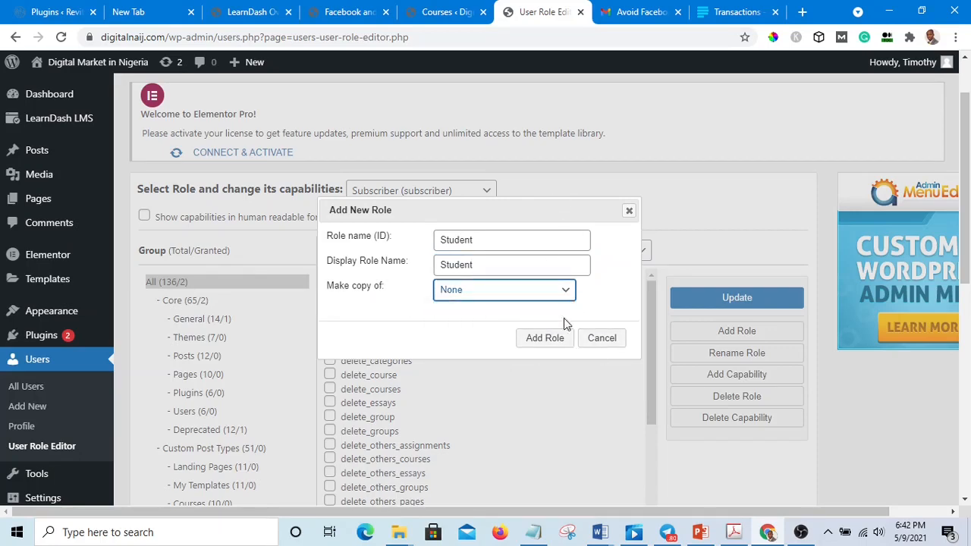
{"action": "left_click", "coordinate": [547, 343]}
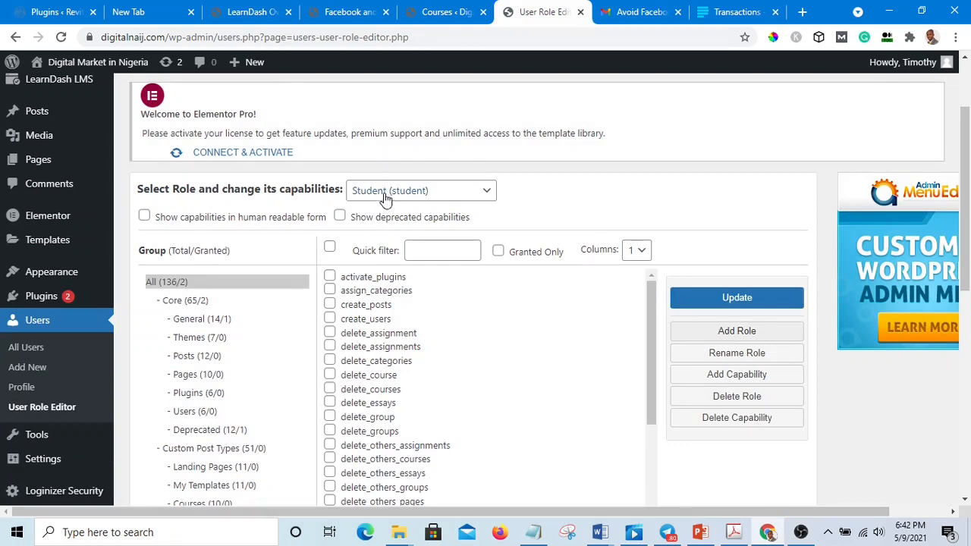
Step: Open the Add New User form and set the new user's role to Student
{"action": "scroll", "coordinate": [451, 308], "scroll_direction": "down", "scroll_amount": 3}
{"action": "scroll", "coordinate": [455, 314], "scroll_direction": "up", "scroll_amount": 4}
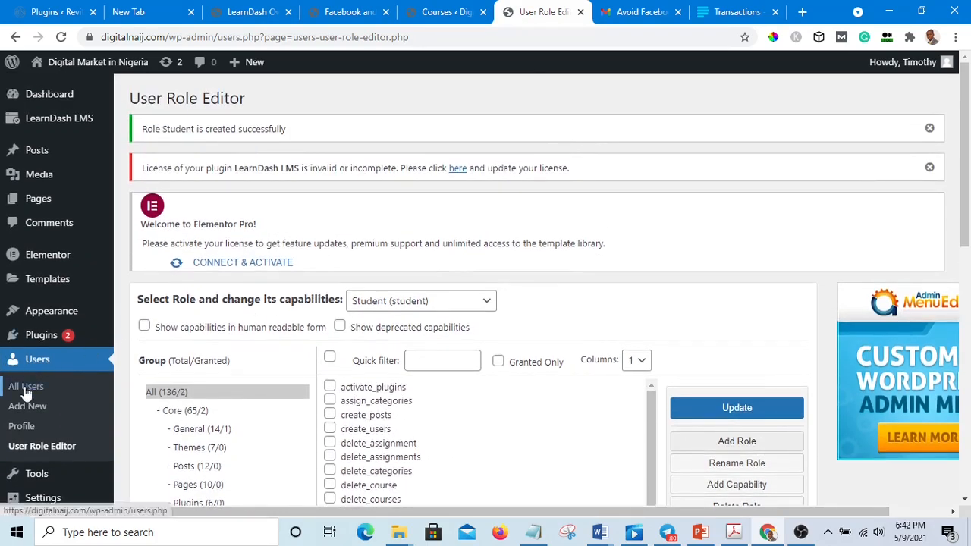
{"action": "left_click", "coordinate": [25, 389]}
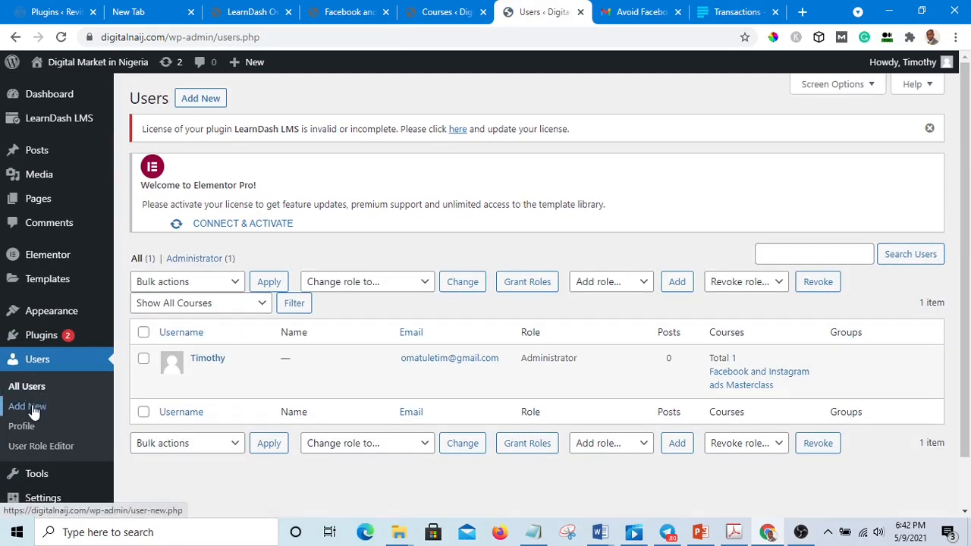
{"action": "left_click", "coordinate": [32, 406]}
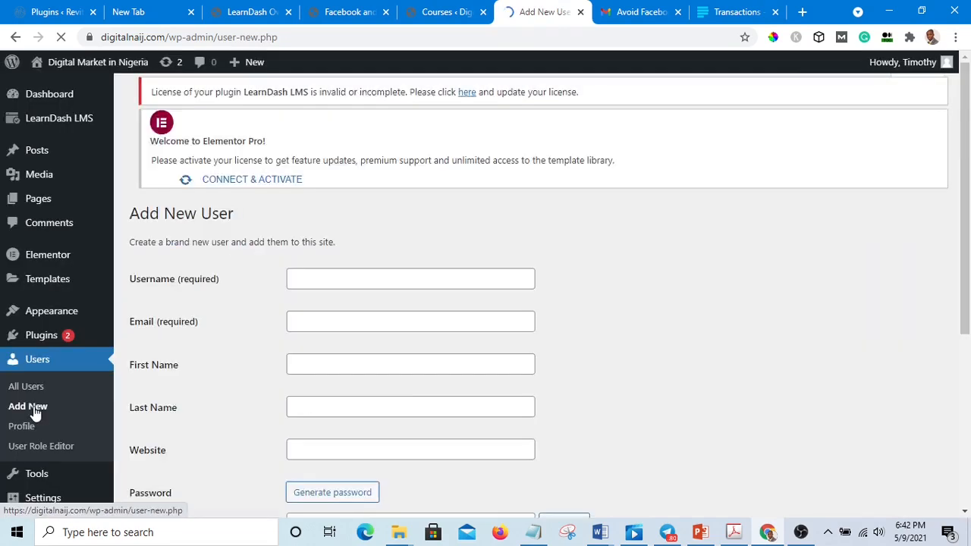
{"action": "scroll", "coordinate": [342, 298], "scroll_direction": "down", "scroll_amount": 3}
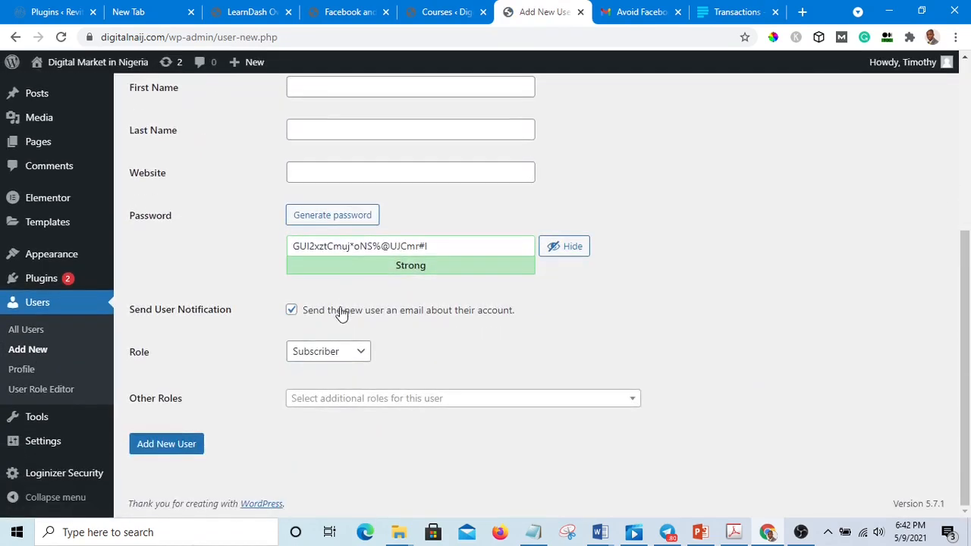
{"action": "scroll", "coordinate": [346, 334], "scroll_direction": "up", "scroll_amount": 2}
{"action": "scroll", "coordinate": [345, 334], "scroll_direction": "up", "scroll_amount": 2}
{"action": "scroll", "coordinate": [343, 332], "scroll_direction": "down", "scroll_amount": 5}
{"action": "left_click", "coordinate": [359, 355]}
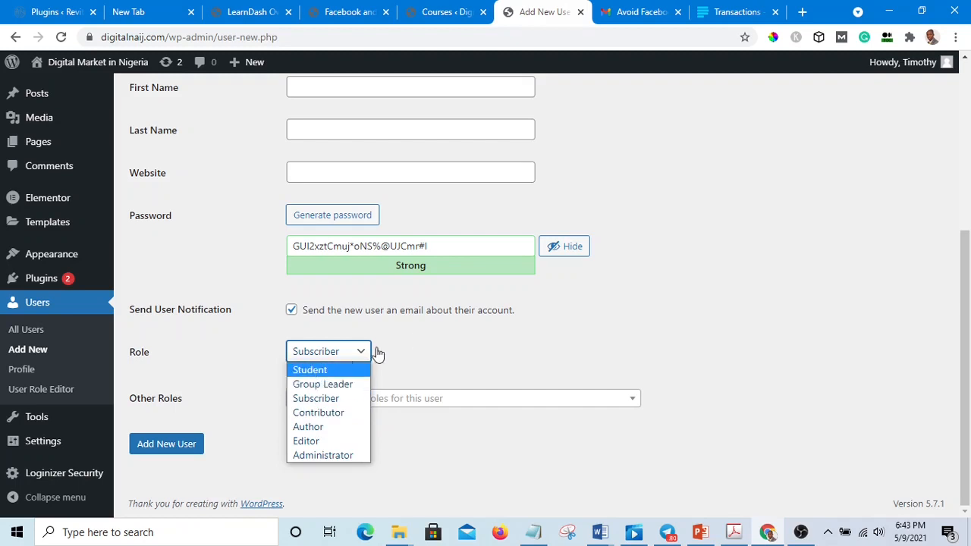
{"action": "left_click", "coordinate": [321, 371]}
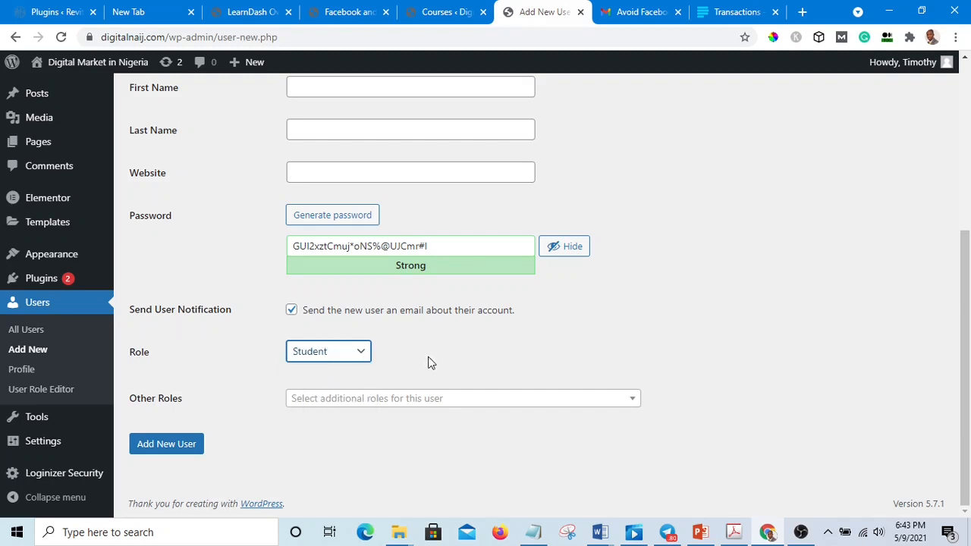
Step: Switch to Notepad and copy the new student's e-mail address from the text file
{"action": "scroll", "coordinate": [429, 362], "scroll_direction": "up", "scroll_amount": 3}
{"action": "scroll", "coordinate": [429, 363], "scroll_direction": "up", "scroll_amount": 1}
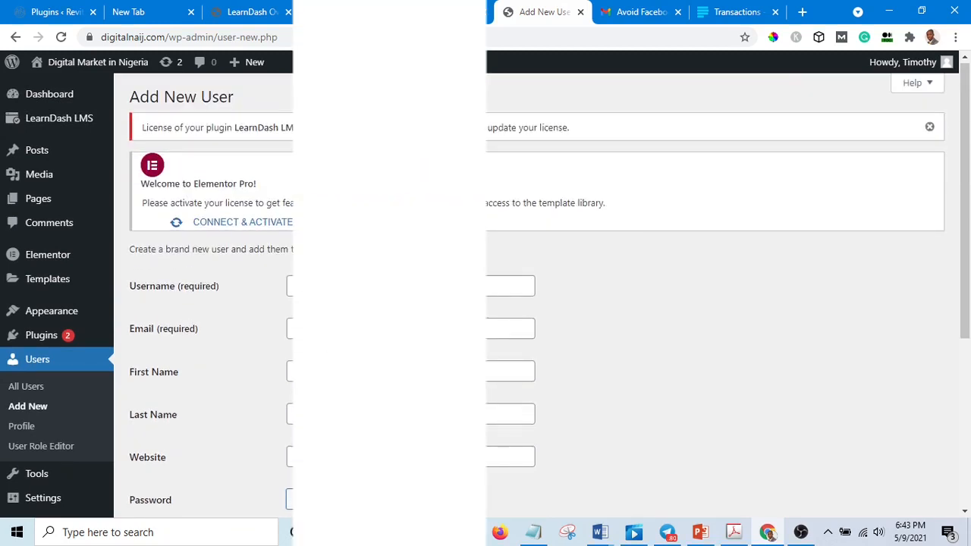
{"action": "left_click", "coordinate": [410, 286]}
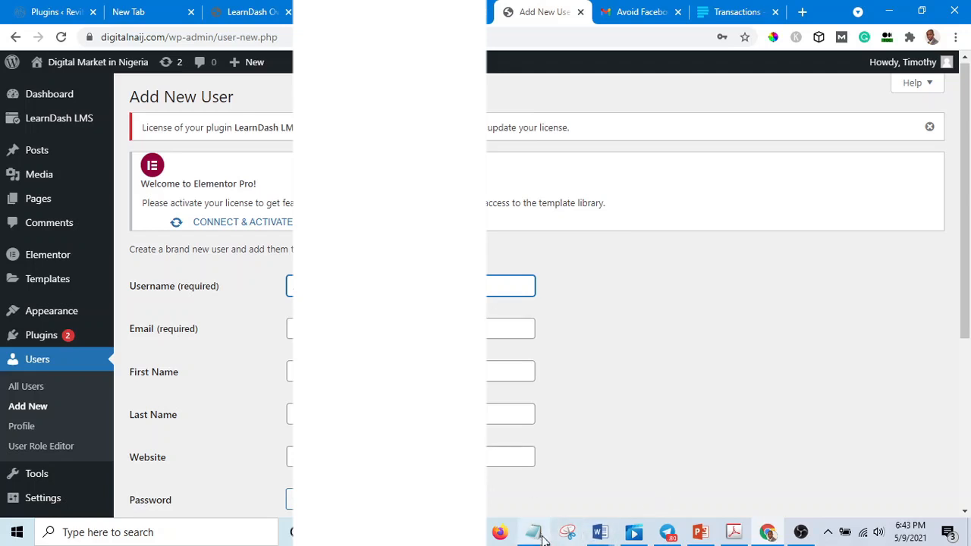
{"action": "mouse_move", "coordinate": [532, 539]}
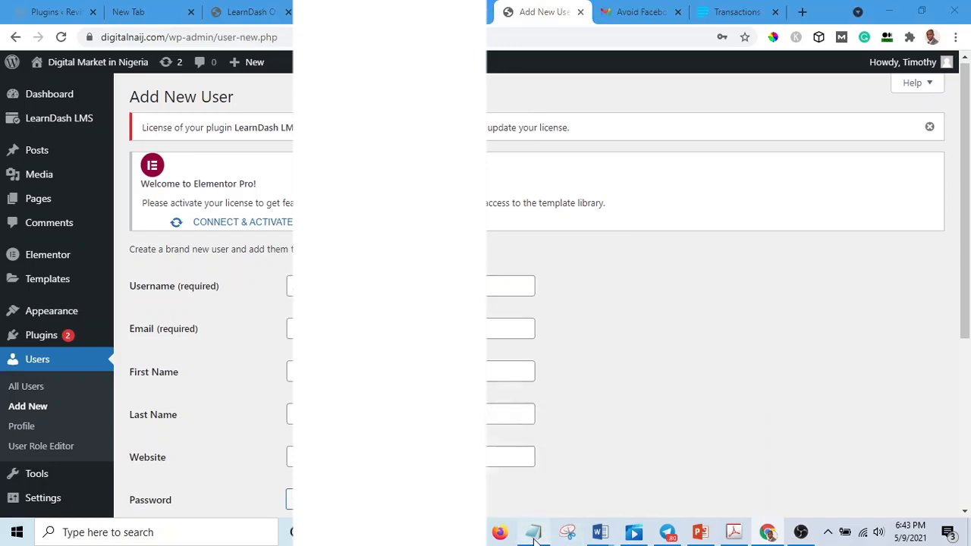
{"action": "left_click", "coordinate": [500, 503]}
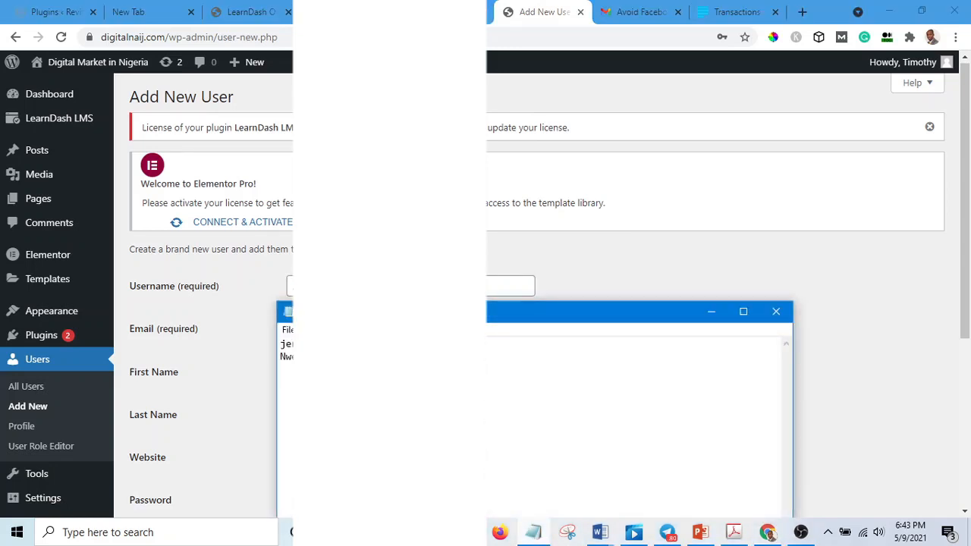
{"action": "left_click_drag", "start_coordinate": [410, 344], "coordinate": [280, 345]}
{"action": "right_click", "coordinate": [344, 345]}
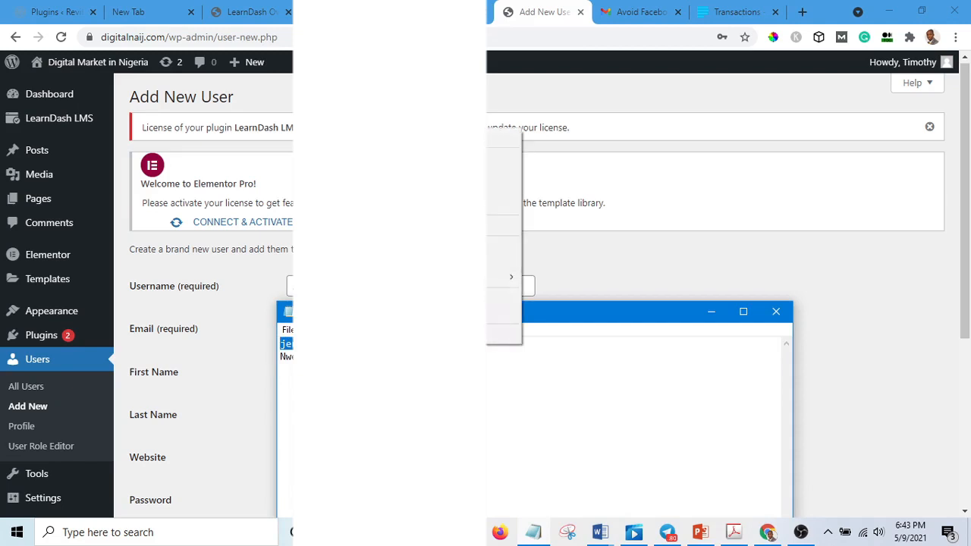
{"action": "left_click", "coordinate": [505, 173]}
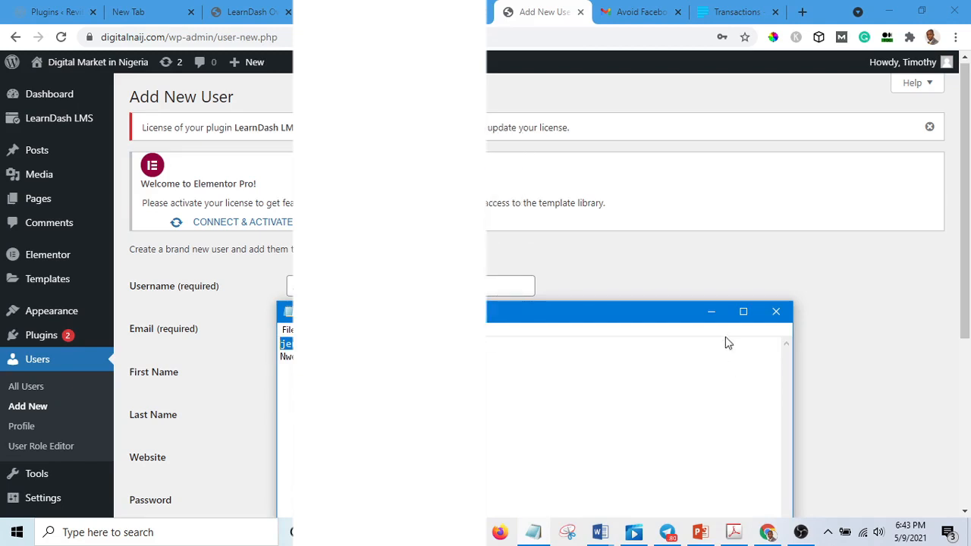
{"action": "left_click", "coordinate": [712, 312]}
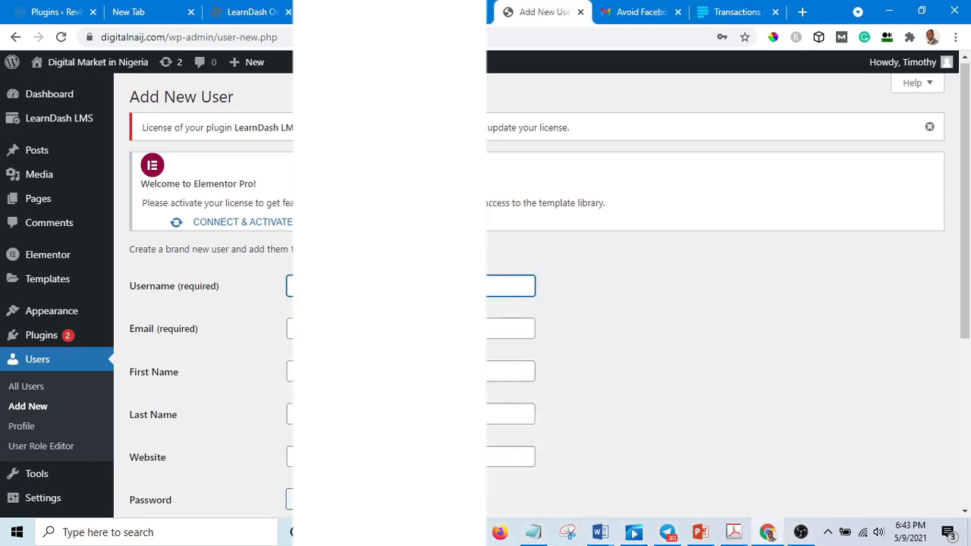
Step: Paste the student's e-mail into the form and fill in the first and last name fields
{"action": "left_click", "coordinate": [388, 329]}
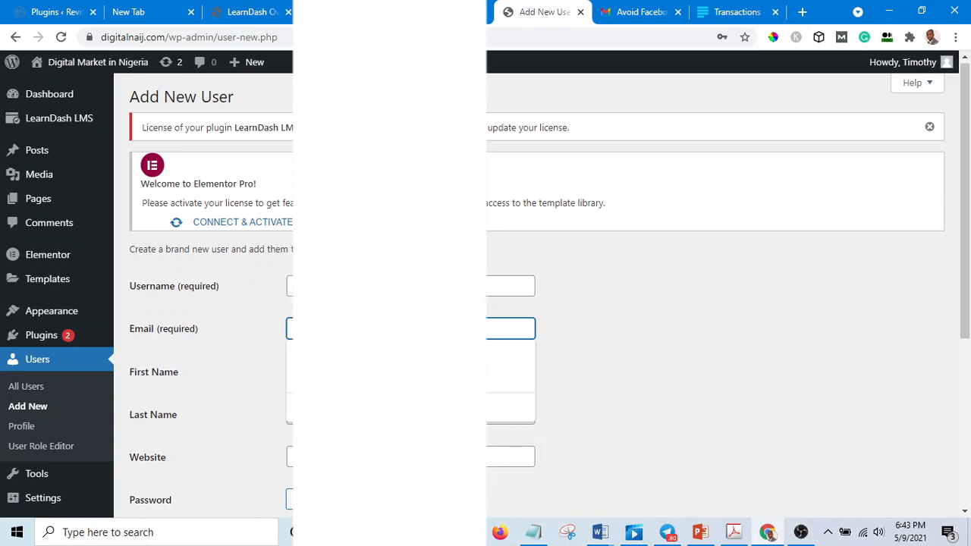
{"action": "key", "text": "ctrl+v"}
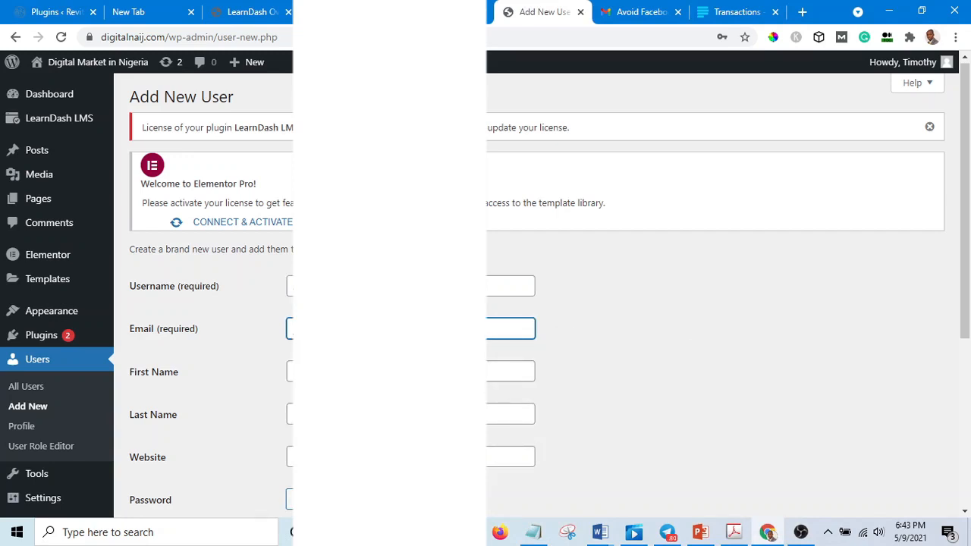
{"action": "left_click", "coordinate": [389, 371]}
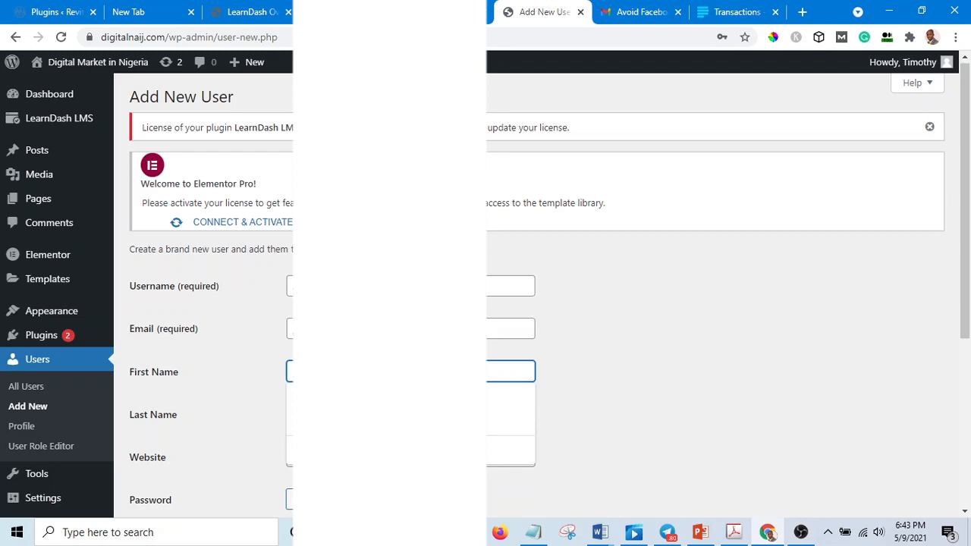
{"action": "type", "text": "ad"}
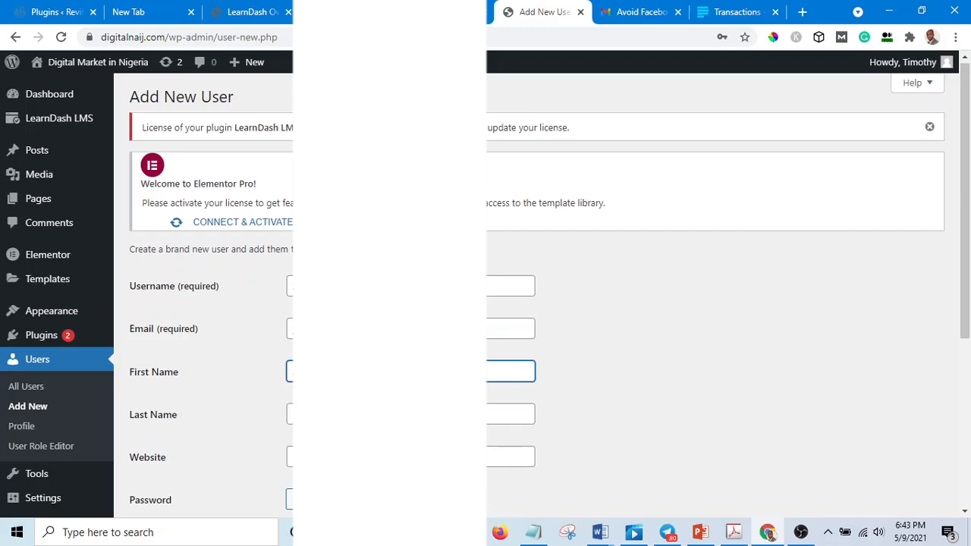
{"action": "left_click", "coordinate": [390, 414]}
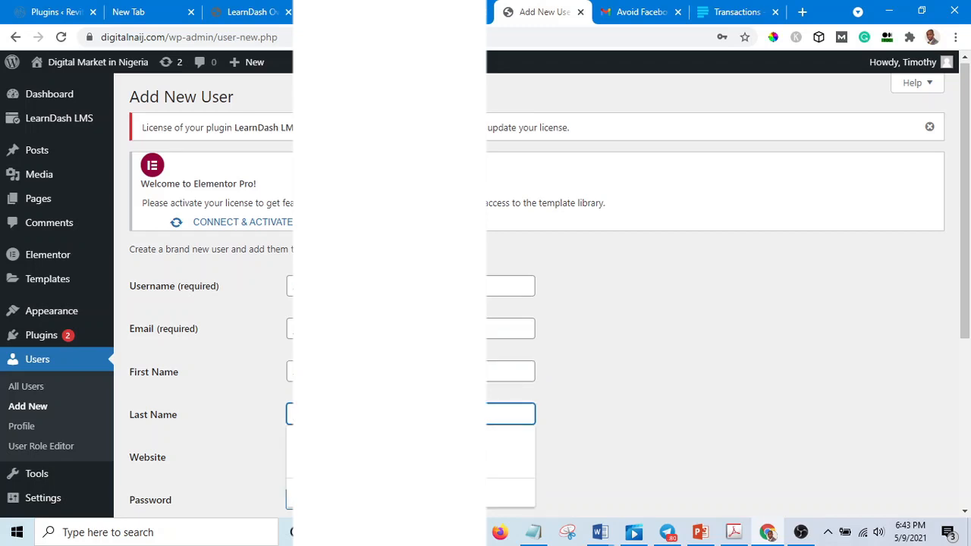
{"action": "type", "text": "a"}
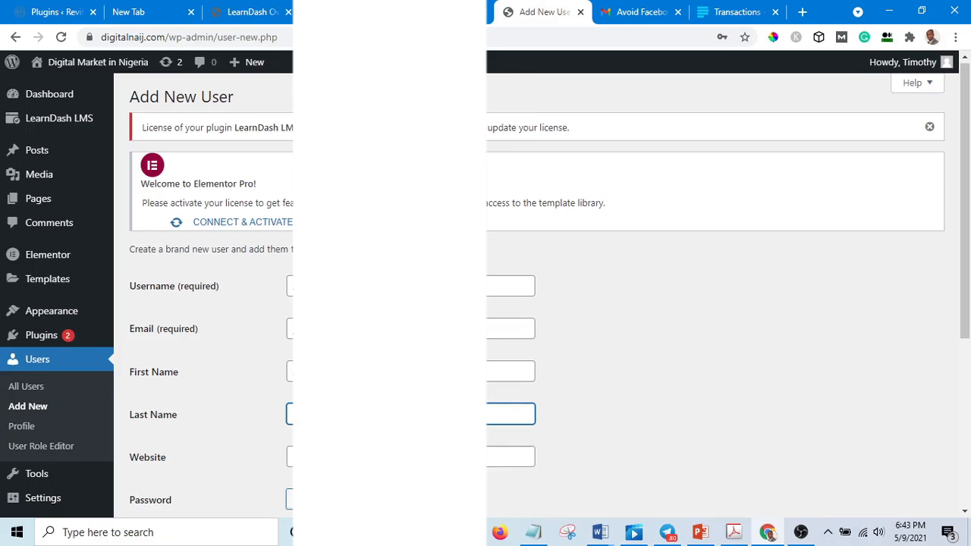
{"action": "scroll", "coordinate": [585, 354], "scroll_direction": "down", "scroll_amount": 2}
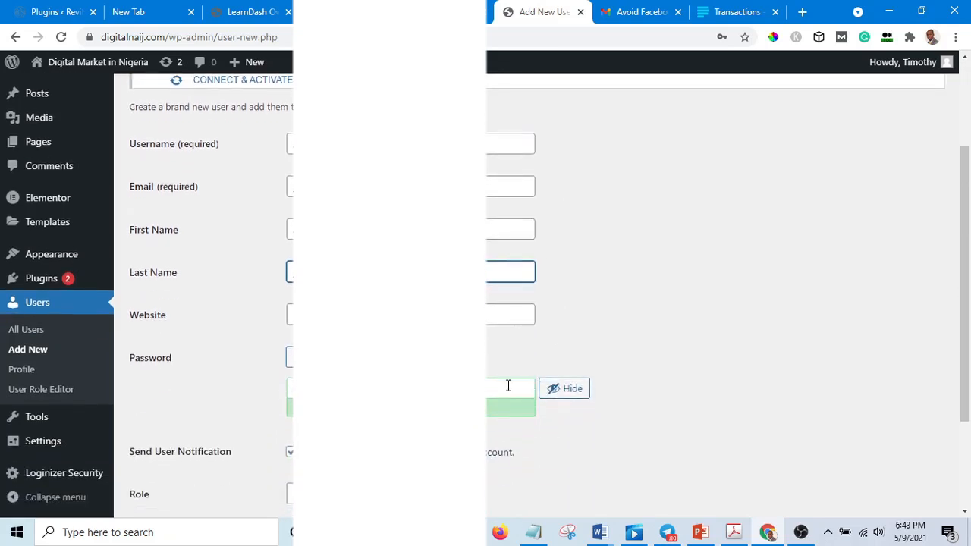
Step: Replace the generated password with a new one for the student, confirm use of a weak password, and copy the password
{"action": "scroll", "coordinate": [537, 296], "scroll_direction": "up", "scroll_amount": 1}
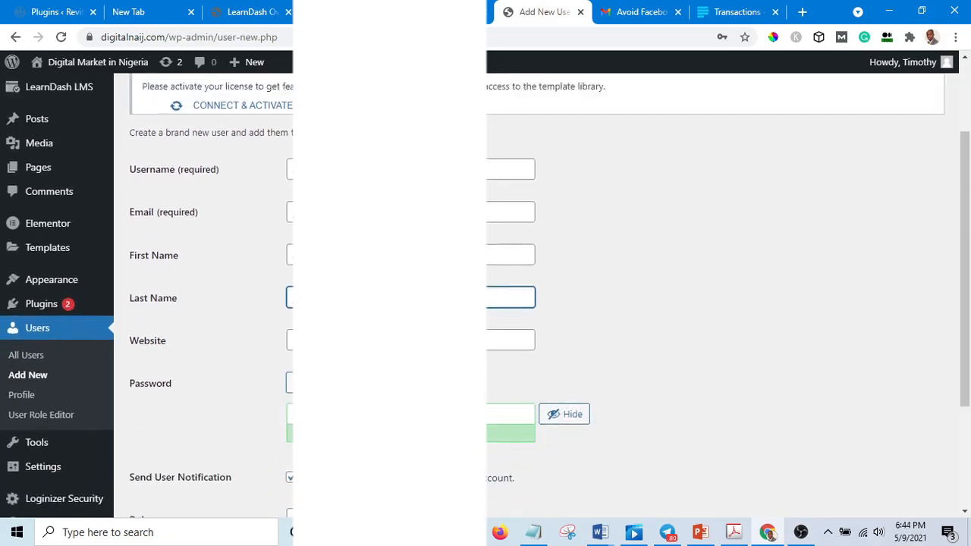
{"action": "scroll", "coordinate": [537, 296], "scroll_direction": "down", "scroll_amount": 1}
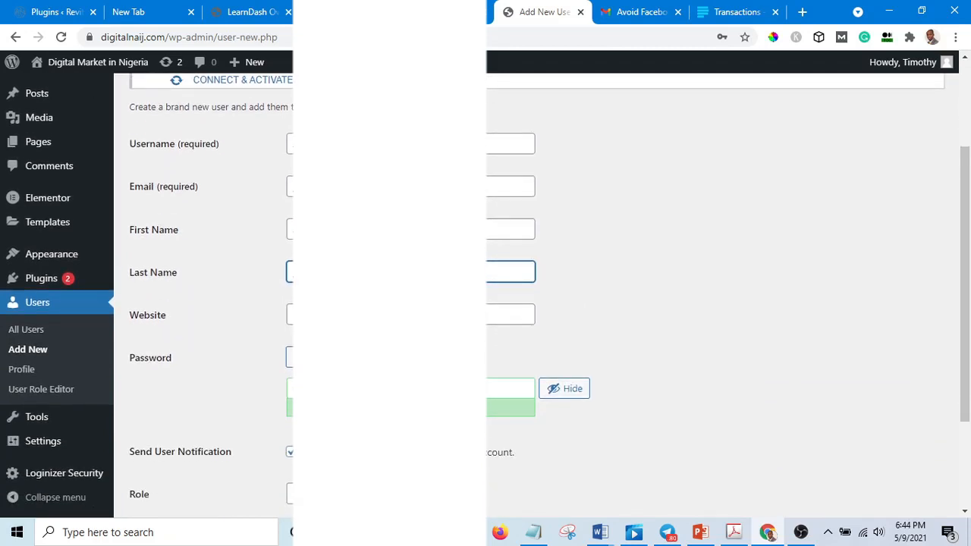
{"action": "left_click", "coordinate": [411, 388]}
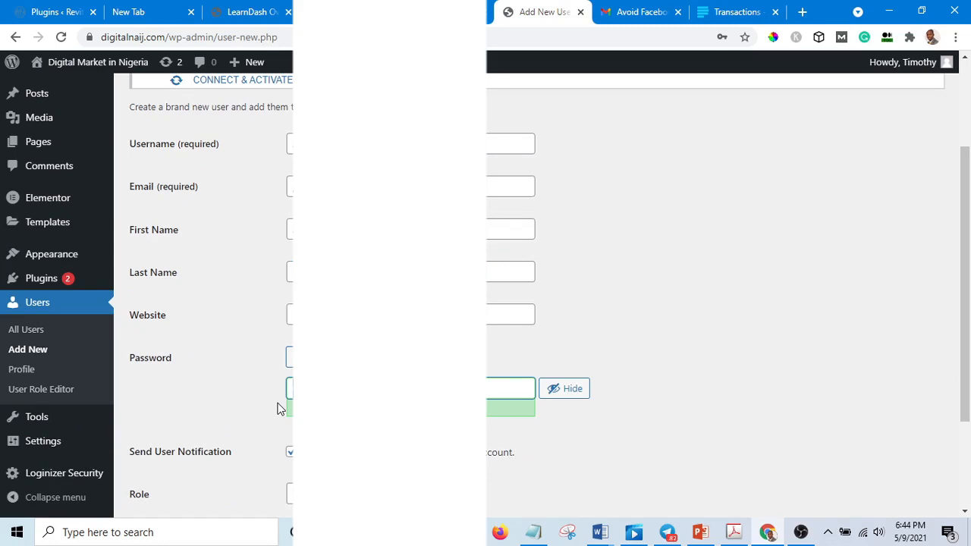
{"action": "key", "text": "BackSpace"}
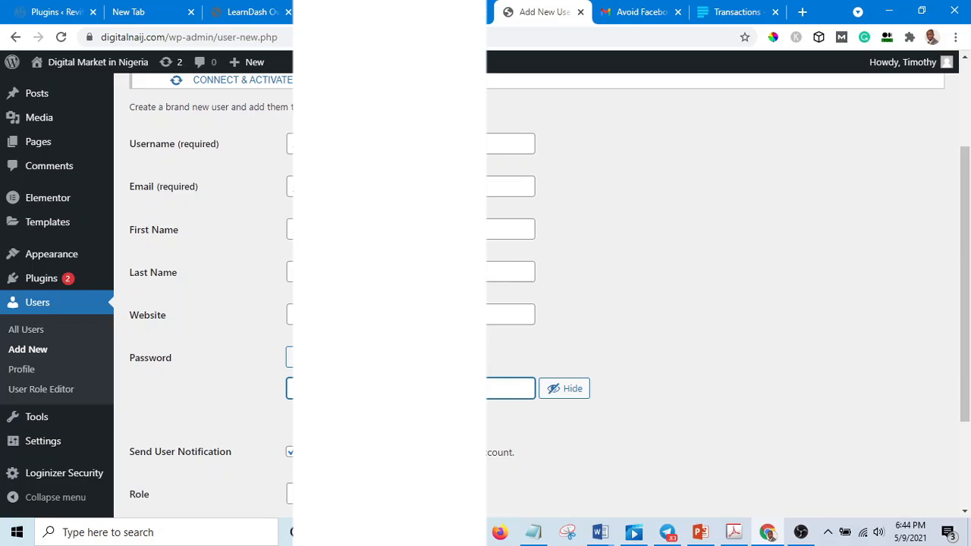
{"action": "type", "text": "j"}
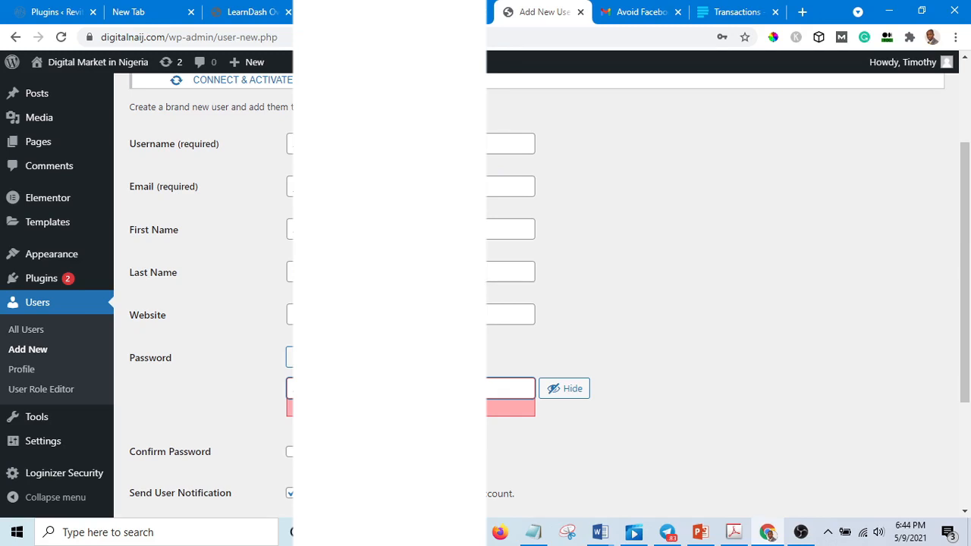
{"action": "left_click", "coordinate": [669, 364]}
{"action": "left_click", "coordinate": [290, 454]}
{"action": "left_click_drag", "start_coordinate": [372, 389], "coordinate": [270, 396]}
{"action": "right_click", "coordinate": [326, 389]}
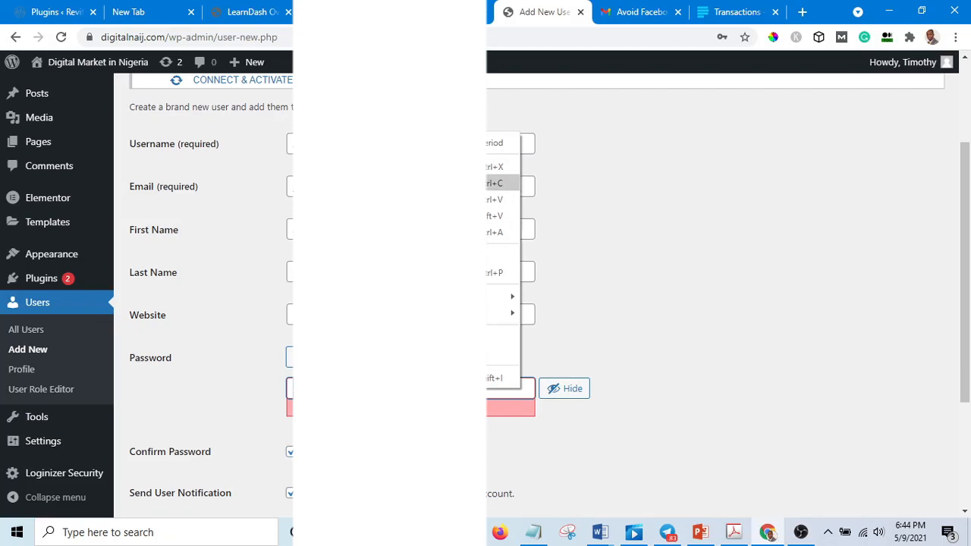
{"action": "left_click", "coordinate": [501, 183]}
Step: Switch to Notepad and record the student's password under a Password label
{"action": "mouse_move", "coordinate": [540, 535]}
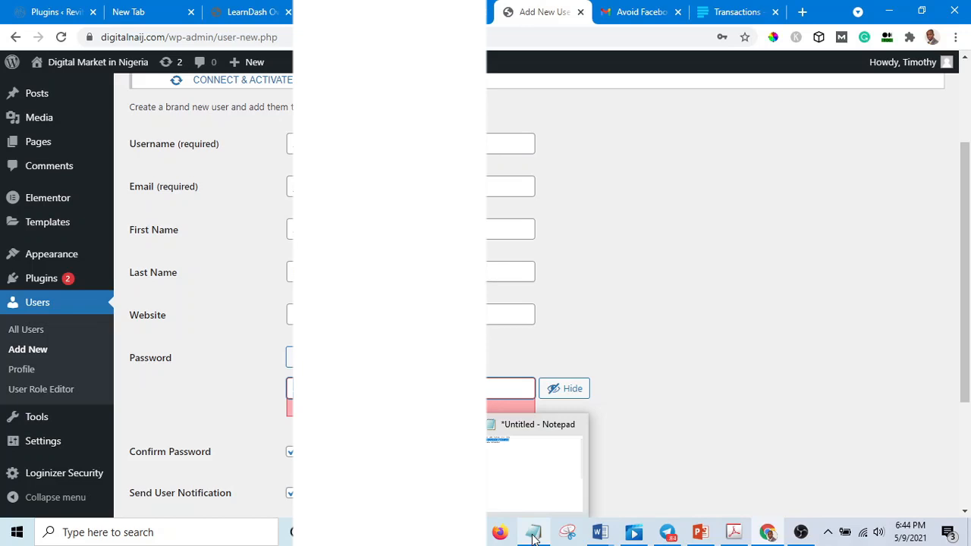
{"action": "left_click", "coordinate": [534, 536]}
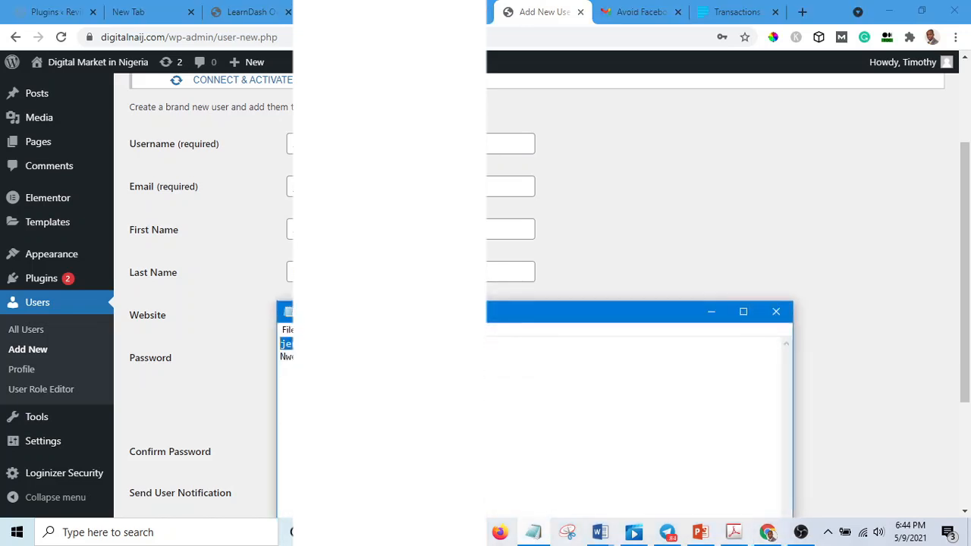
{"action": "left_click", "coordinate": [364, 357]}
{"action": "key", "text": "Return"}
{"action": "key", "text": "Return"}
{"action": "key", "text": "Return"}
{"action": "type", "text": "Pas"}
{"action": "left_click", "coordinate": [712, 311]}
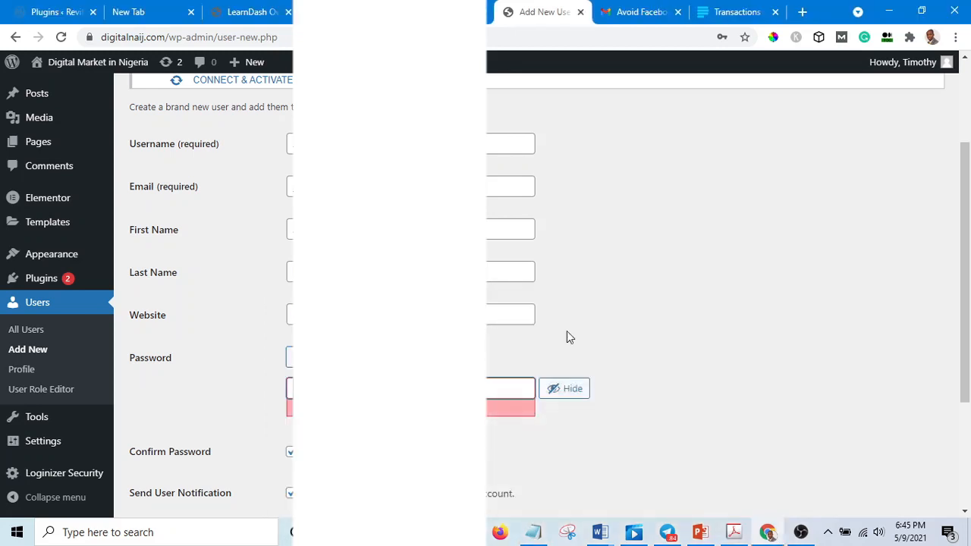
Step: Copy the username from the form and note it under a Username label in Notepad
{"action": "left_click_drag", "start_coordinate": [350, 144], "coordinate": [253, 153]}
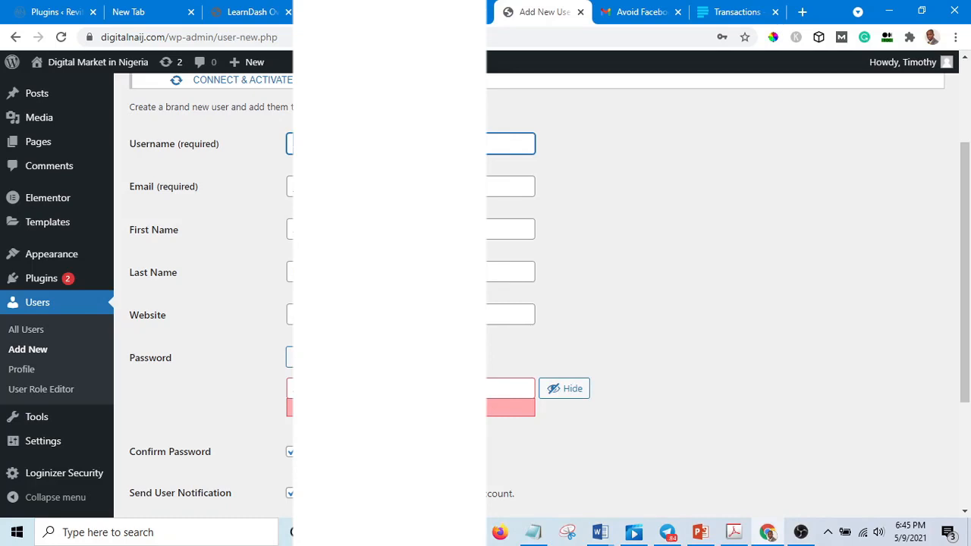
{"action": "right_click", "coordinate": [310, 142]}
{"action": "left_click", "coordinate": [497, 192]}
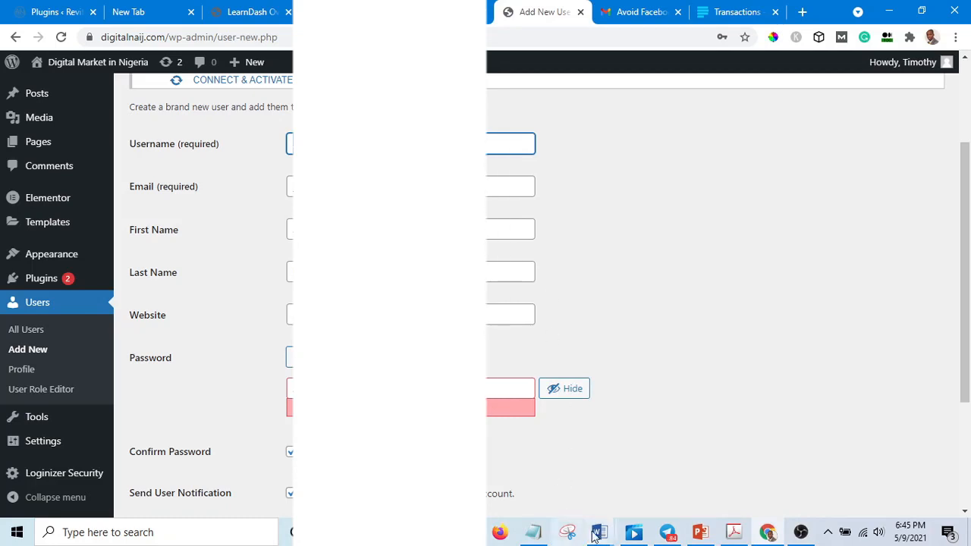
{"action": "mouse_move", "coordinate": [533, 540]}
{"action": "left_click", "coordinate": [518, 459]}
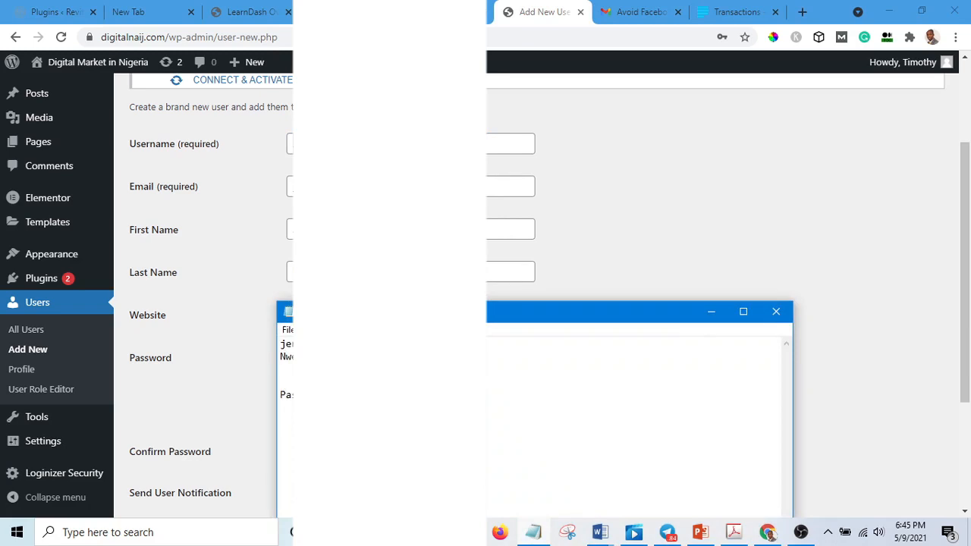
{"action": "type", "text": "Us"}
{"action": "left_click", "coordinate": [710, 311]}
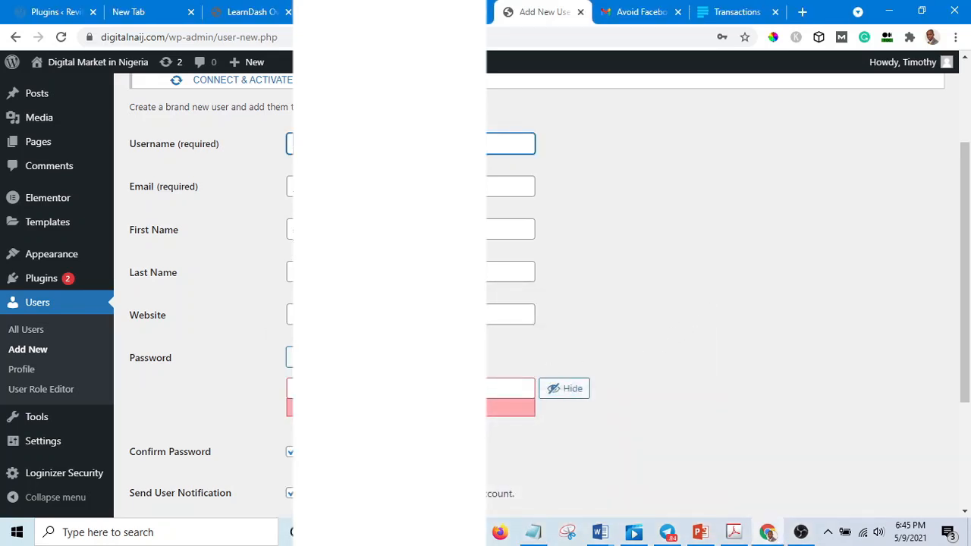
Step: Submit the form to add the new user and dismiss the browser's save-password prompt
{"action": "scroll", "coordinate": [607, 304], "scroll_direction": "down", "scroll_amount": 3}
{"action": "scroll", "coordinate": [607, 303], "scroll_direction": "up", "scroll_amount": 1}
{"action": "scroll", "coordinate": [607, 304], "scroll_direction": "down", "scroll_amount": 1}
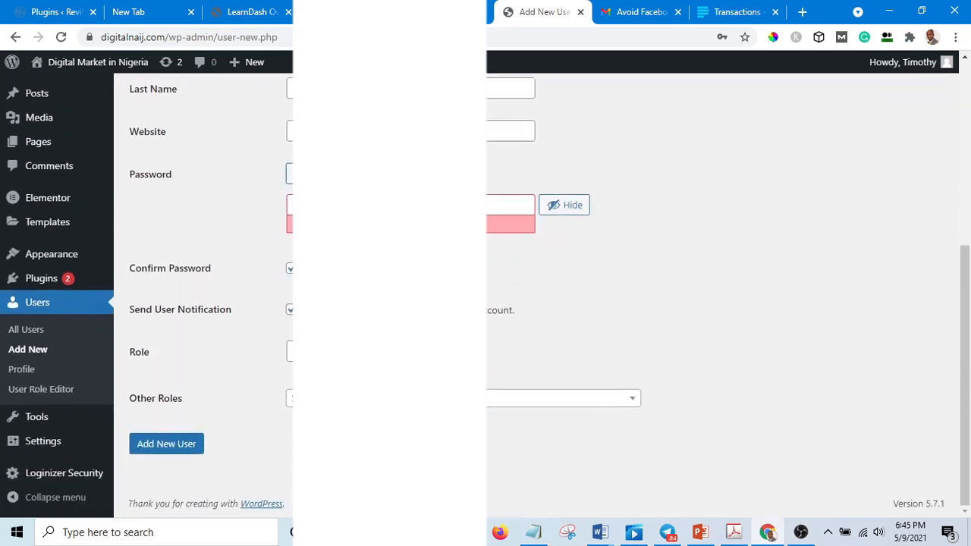
{"action": "left_click", "coordinate": [159, 451]}
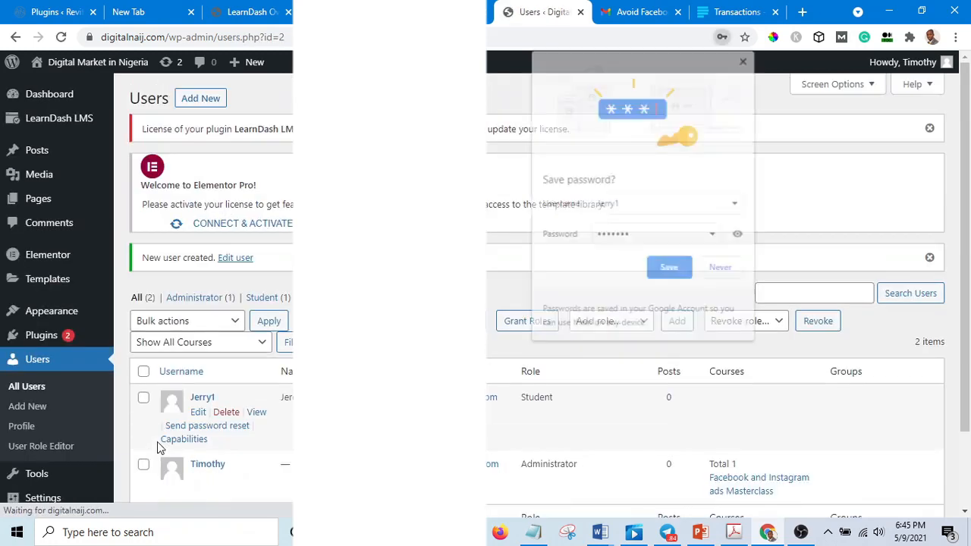
{"action": "left_click", "coordinate": [746, 59]}
Step: Open the Facebook and Instagram ads Masterclass course for editing from the LearnDash courses list
{"action": "scroll", "coordinate": [315, 400], "scroll_direction": "down", "scroll_amount": 1}
{"action": "scroll", "coordinate": [313, 403], "scroll_direction": "up", "scroll_amount": 1}
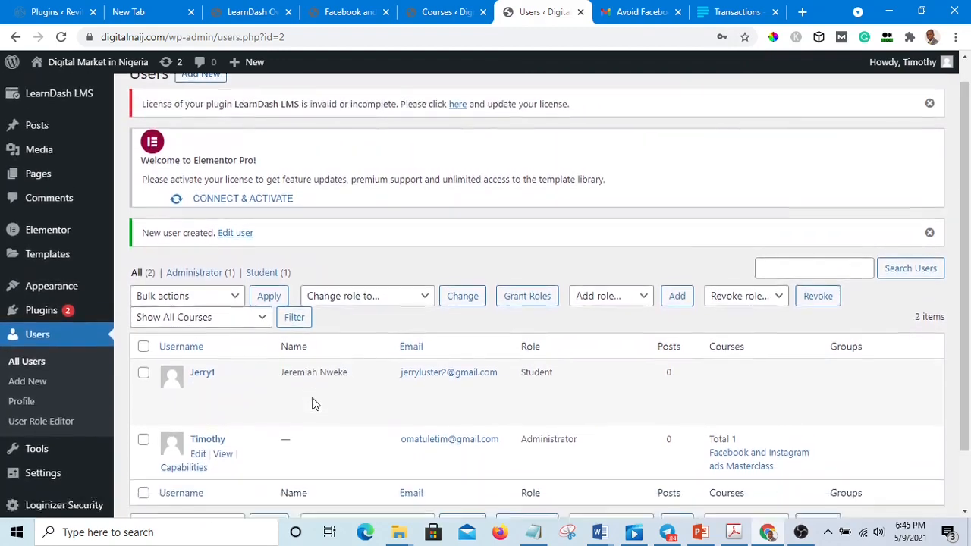
{"action": "scroll", "coordinate": [314, 402], "scroll_direction": "down", "scroll_amount": 1}
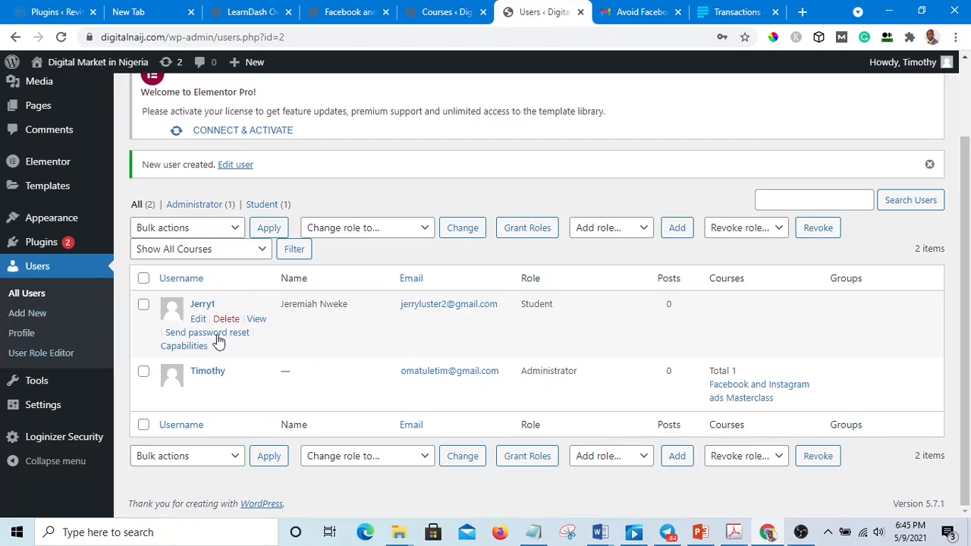
{"action": "scroll", "coordinate": [218, 342], "scroll_direction": "up", "scroll_amount": 3}
{"action": "scroll", "coordinate": [226, 342], "scroll_direction": "down", "scroll_amount": 3}
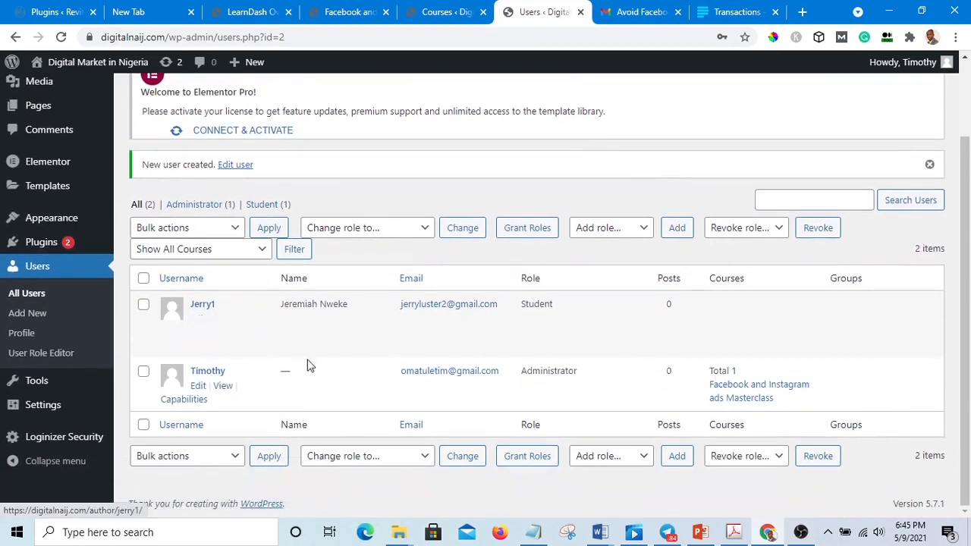
{"action": "scroll", "coordinate": [309, 365], "scroll_direction": "up", "scroll_amount": 3}
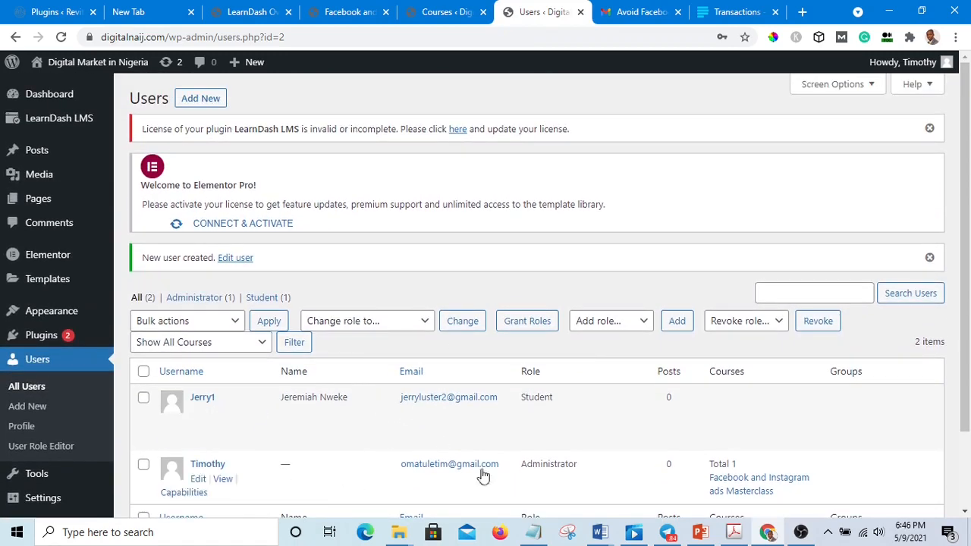
{"action": "mouse_move", "coordinate": [62, 121]}
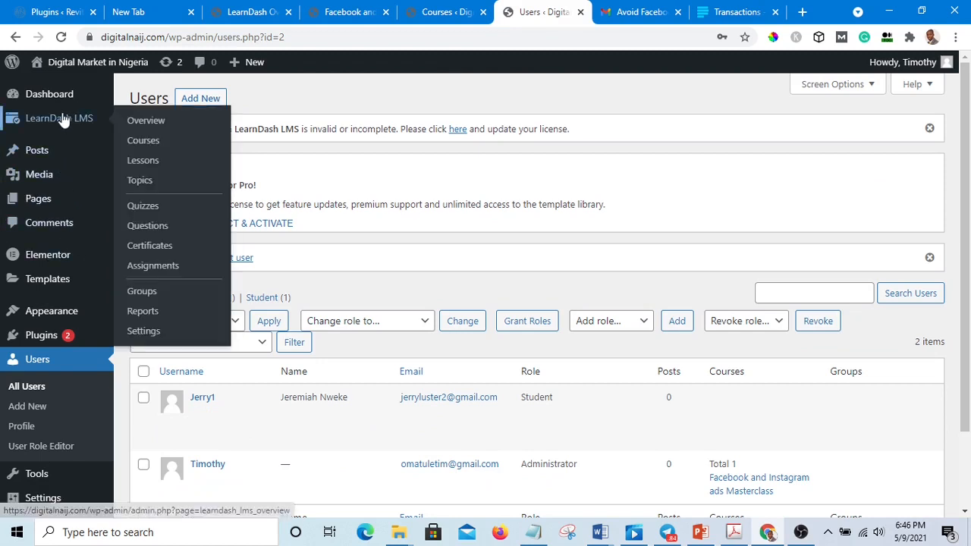
{"action": "left_click", "coordinate": [144, 143]}
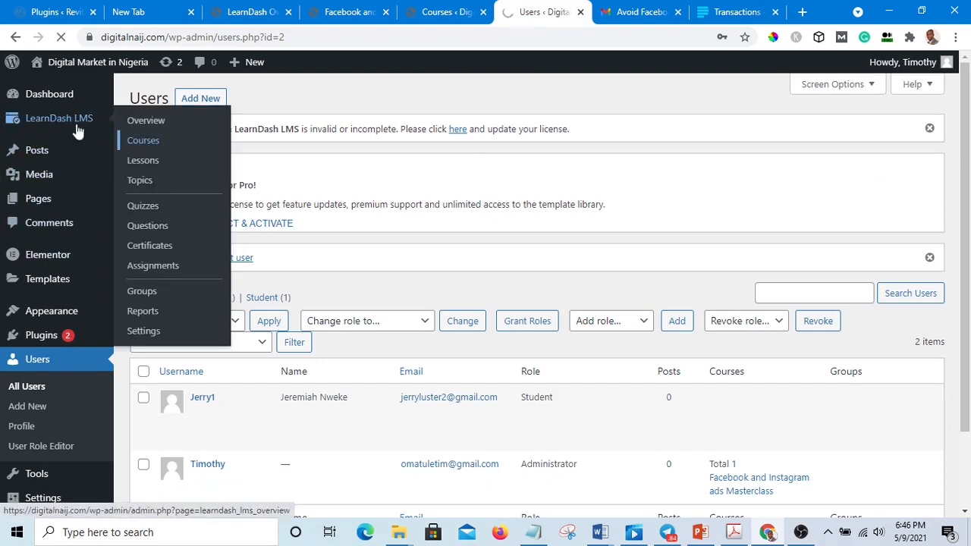
{"action": "scroll", "coordinate": [357, 276], "scroll_direction": "down", "scroll_amount": 2}
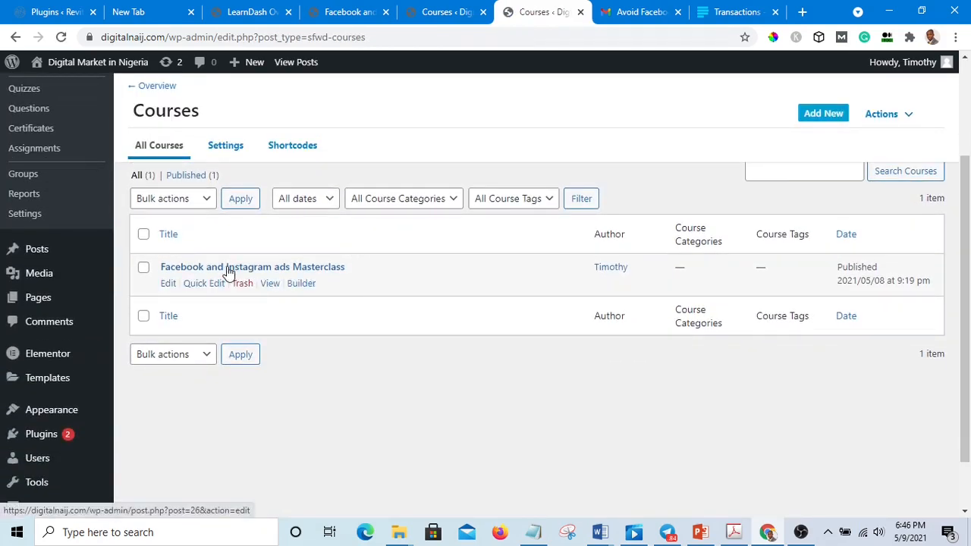
{"action": "left_click", "coordinate": [228, 267]}
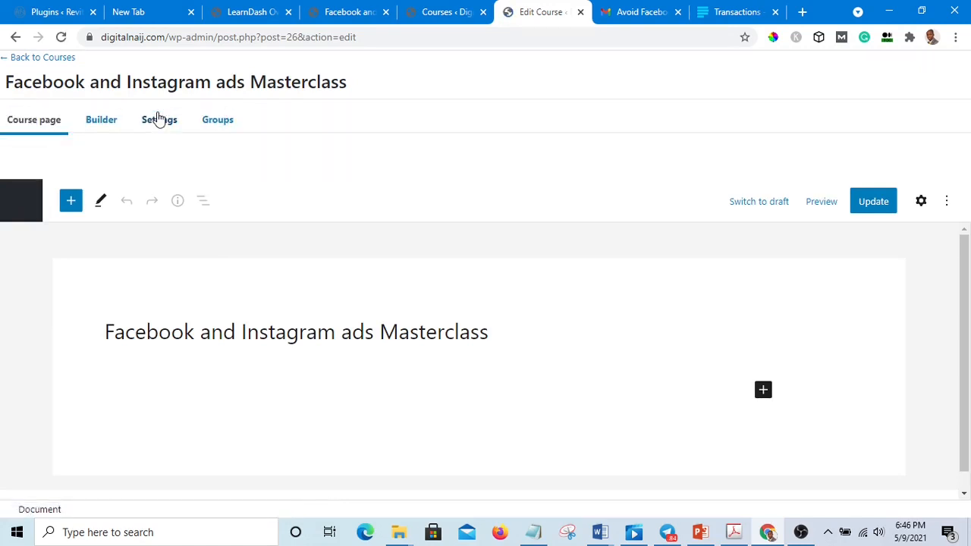
Step: Review the course's display, content and access settings
{"action": "left_click", "coordinate": [160, 121]}
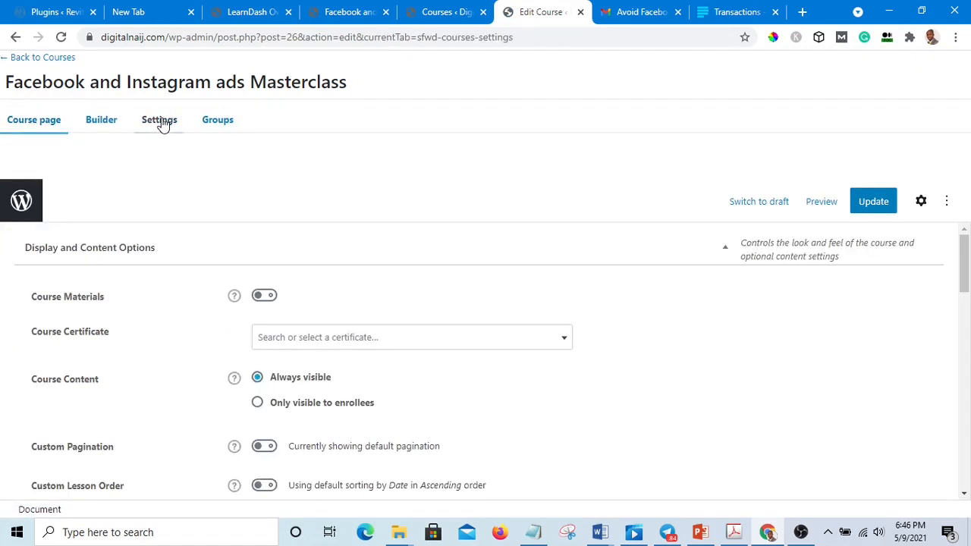
{"action": "scroll", "coordinate": [408, 375], "scroll_direction": "down", "scroll_amount": 1}
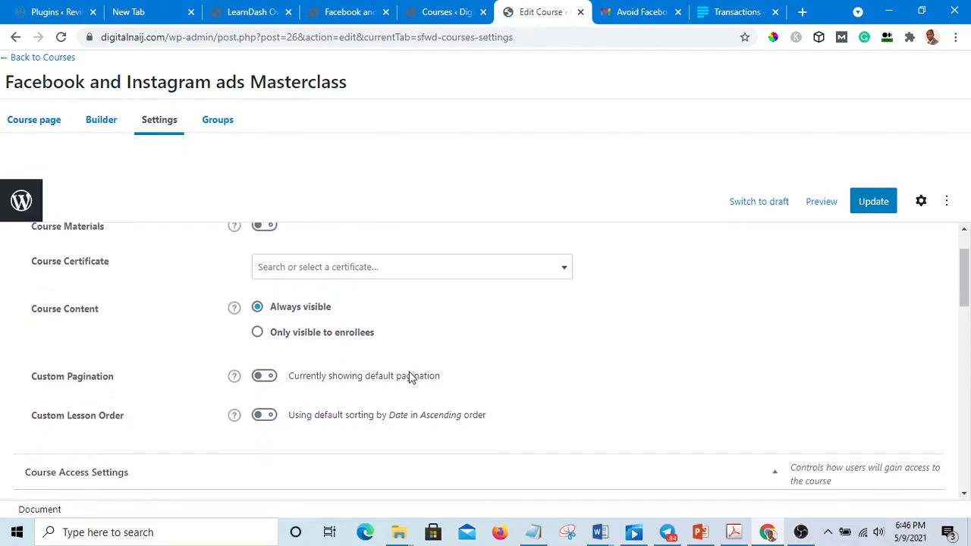
{"action": "scroll", "coordinate": [336, 349], "scroll_direction": "up", "scroll_amount": 1}
{"action": "scroll", "coordinate": [336, 345], "scroll_direction": "down", "scroll_amount": 8}
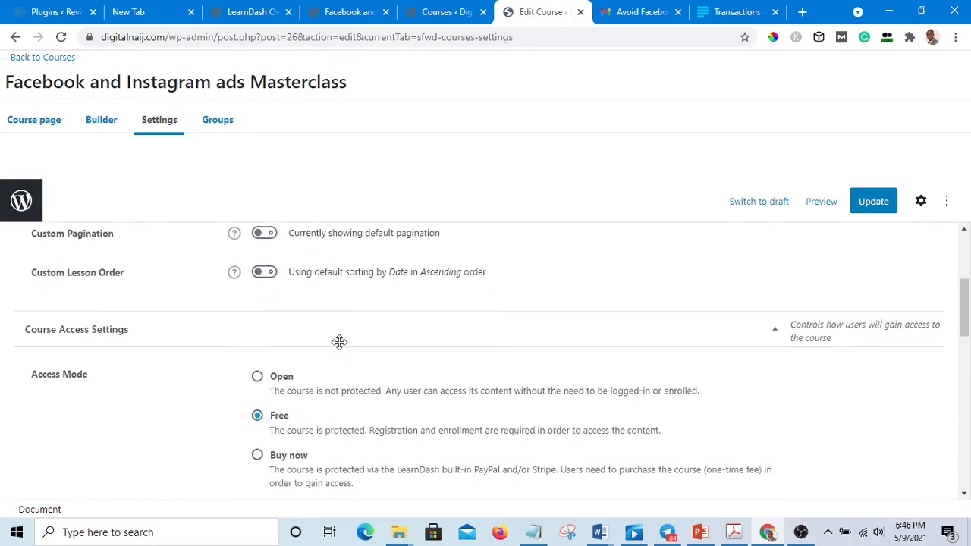
{"action": "scroll", "coordinate": [340, 347], "scroll_direction": "up", "scroll_amount": 4}
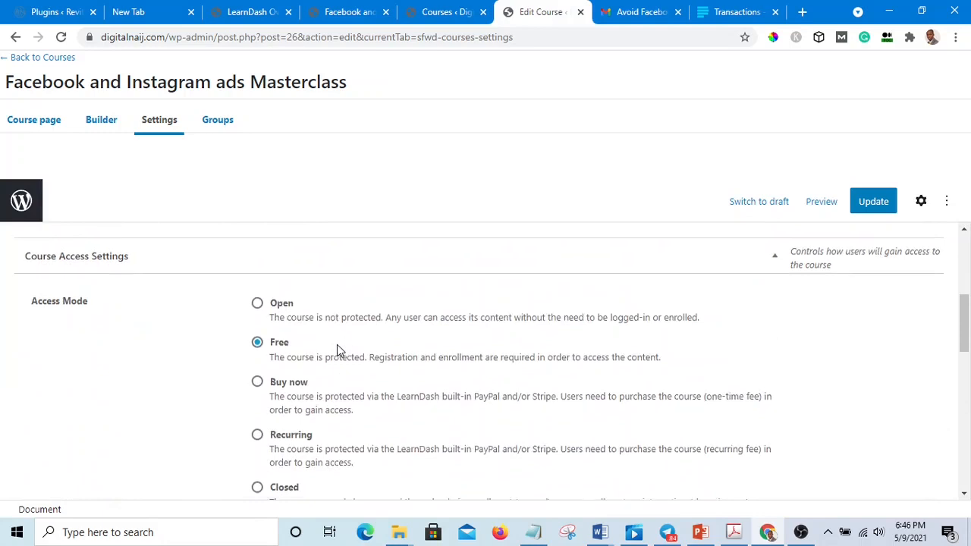
{"action": "scroll", "coordinate": [338, 345], "scroll_direction": "down", "scroll_amount": 1}
{"action": "scroll", "coordinate": [291, 315], "scroll_direction": "up", "scroll_amount": 1}
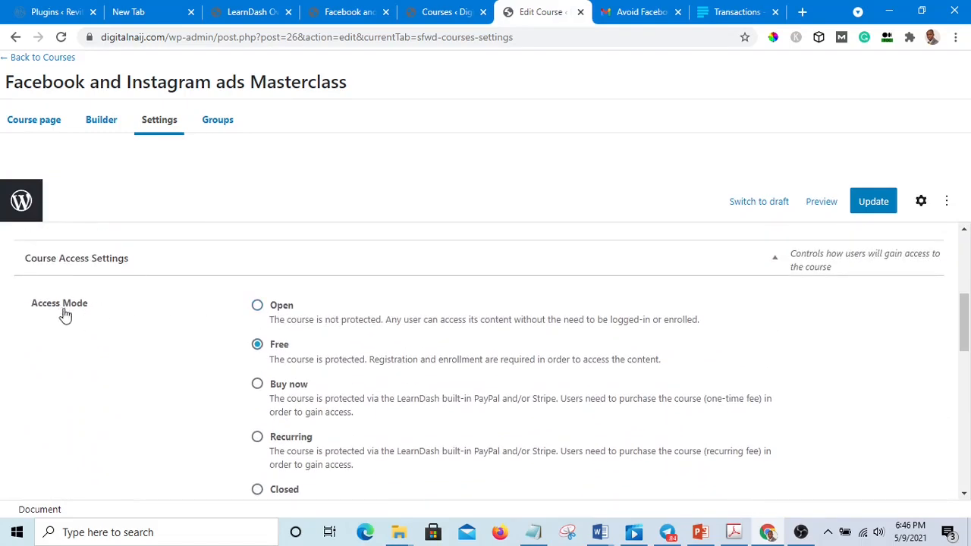
{"action": "scroll", "coordinate": [68, 315], "scroll_direction": "down", "scroll_amount": 1}
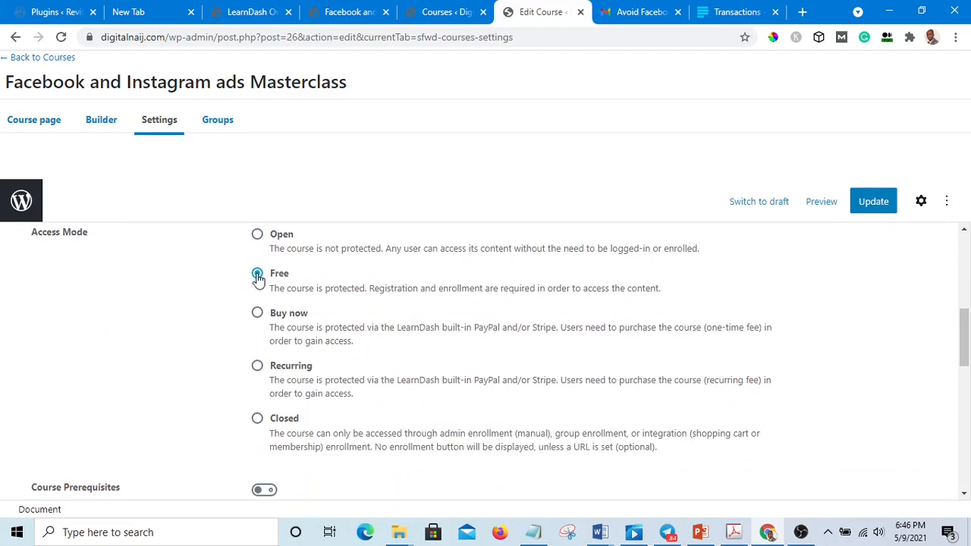
{"action": "scroll", "coordinate": [268, 284], "scroll_direction": "up", "scroll_amount": 5}
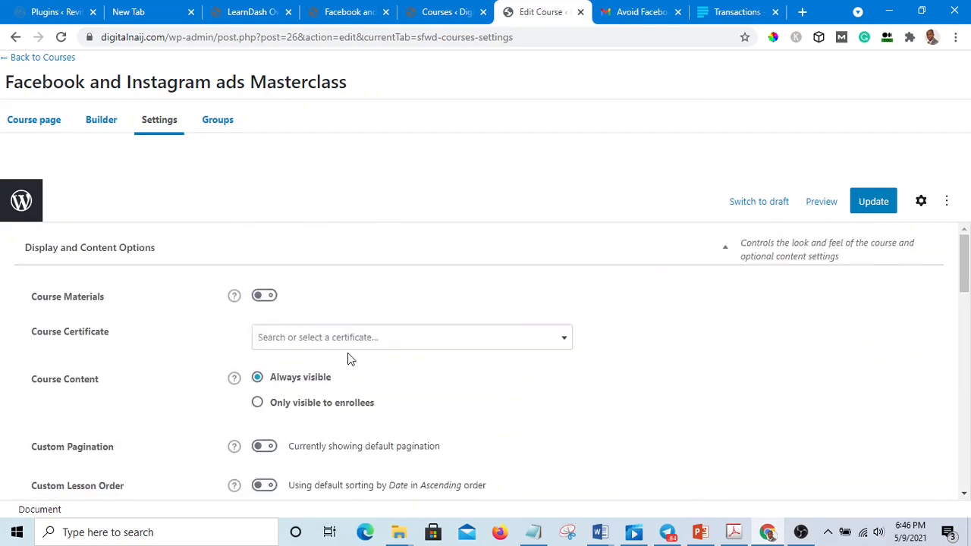
{"action": "scroll", "coordinate": [311, 326], "scroll_direction": "down", "scroll_amount": 1}
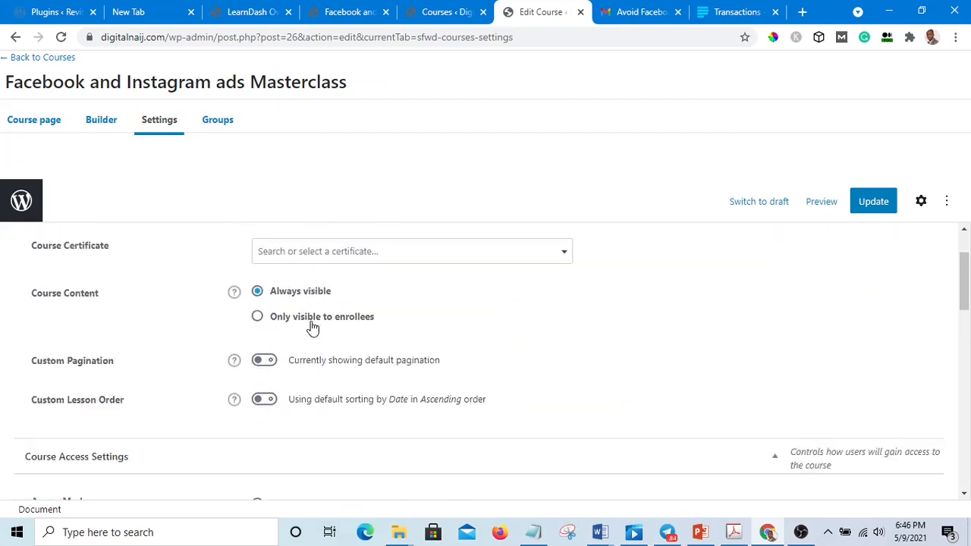
{"action": "scroll", "coordinate": [314, 330], "scroll_direction": "down", "scroll_amount": 10}
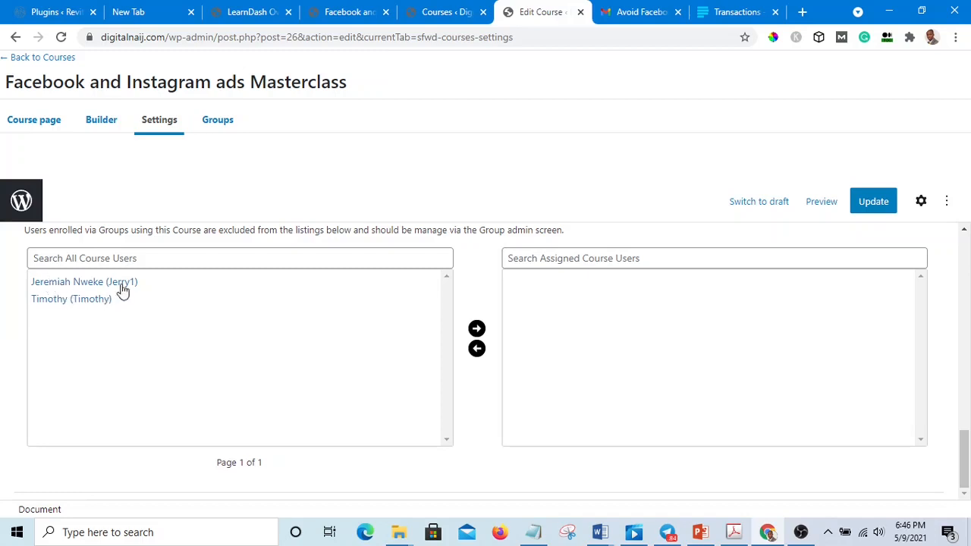
Step: Enroll the new student by moving them into the assigned course users, then update the course
{"action": "left_click", "coordinate": [73, 282]}
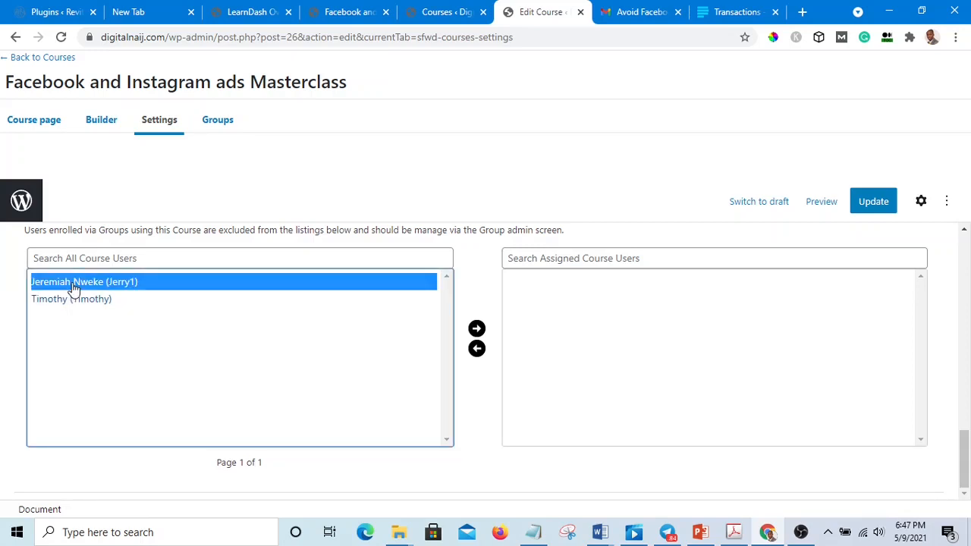
{"action": "left_click", "coordinate": [477, 331]}
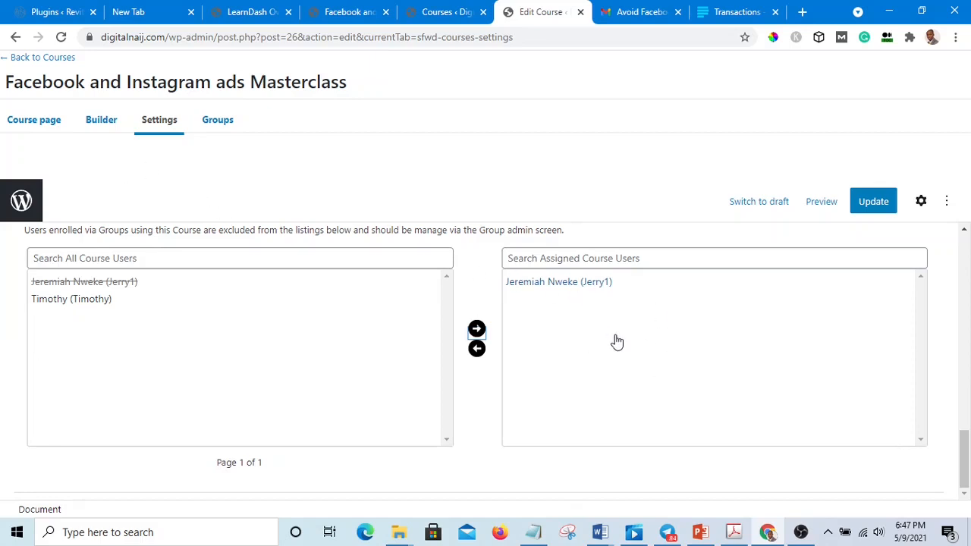
{"action": "left_click", "coordinate": [873, 206]}
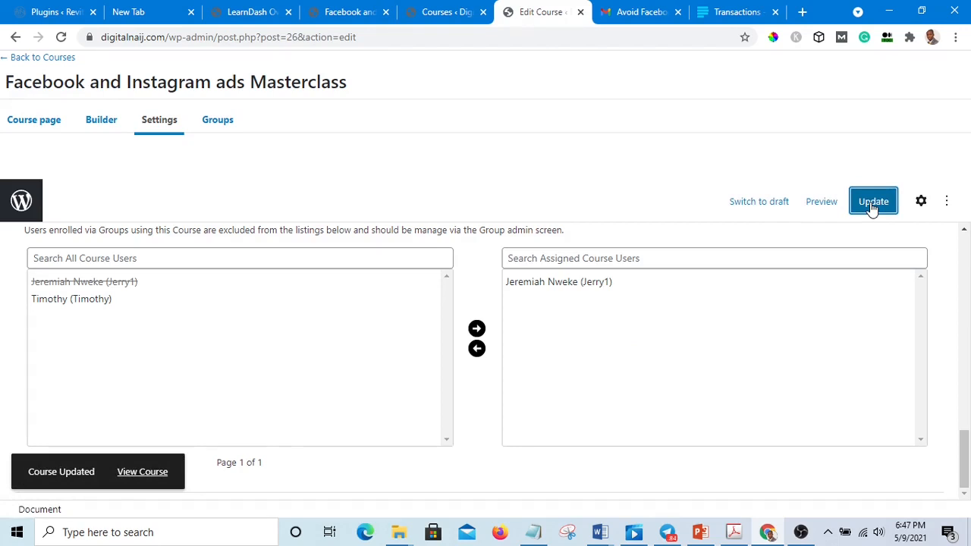
{"action": "left_click", "coordinate": [873, 205]}
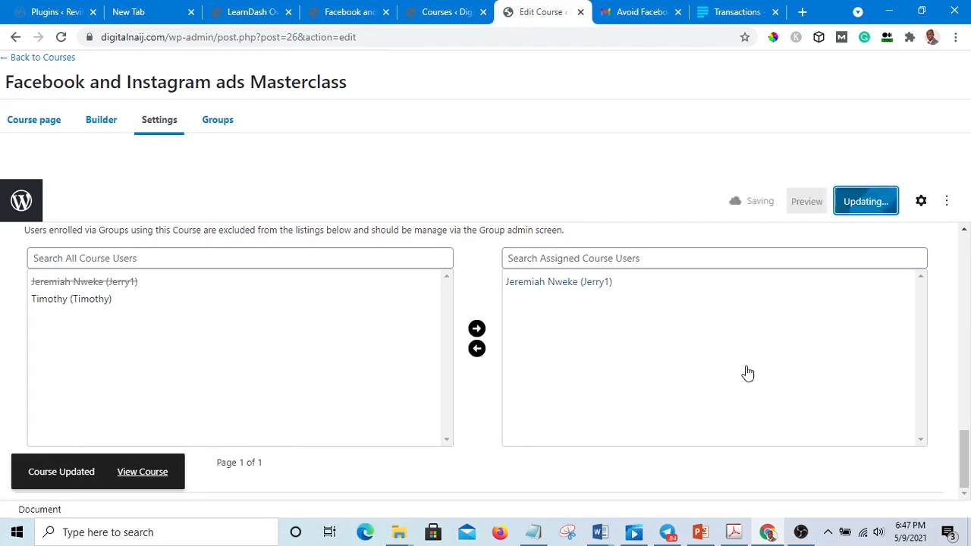